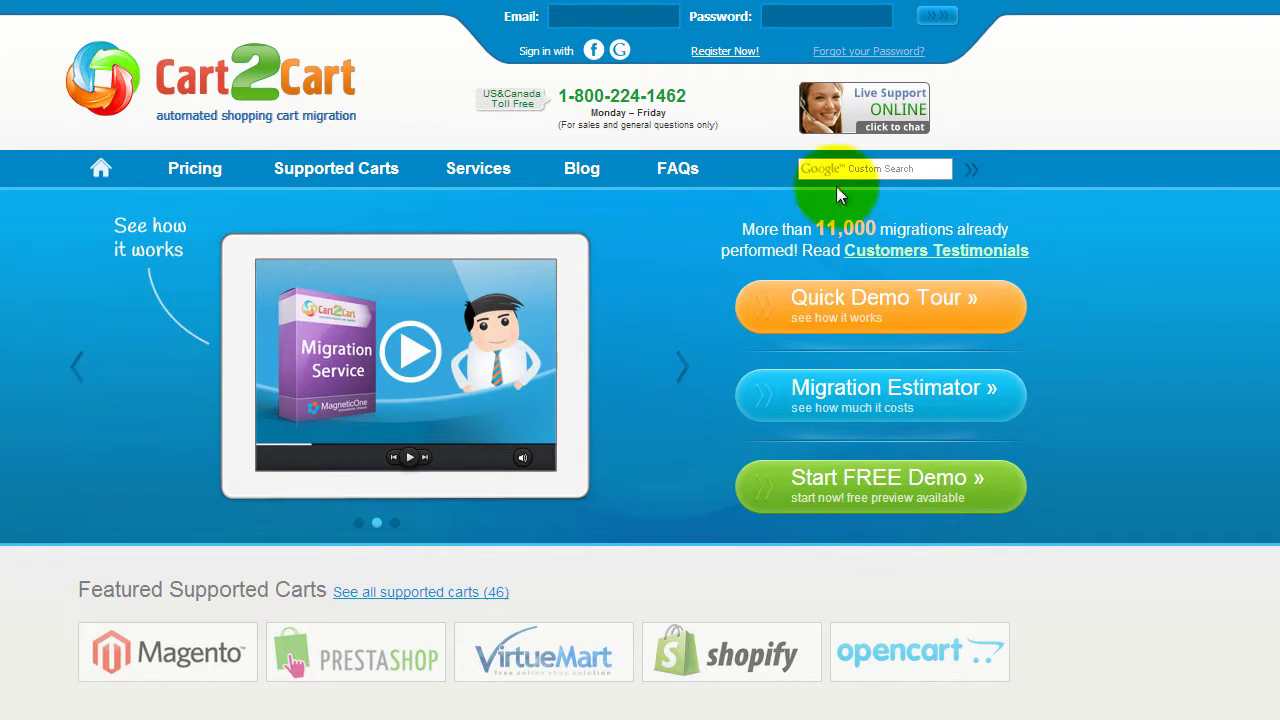
# Step: Open Cart2Cart's Register New Account page from the home page's Register Now! link
pyautogui.click(731, 53)
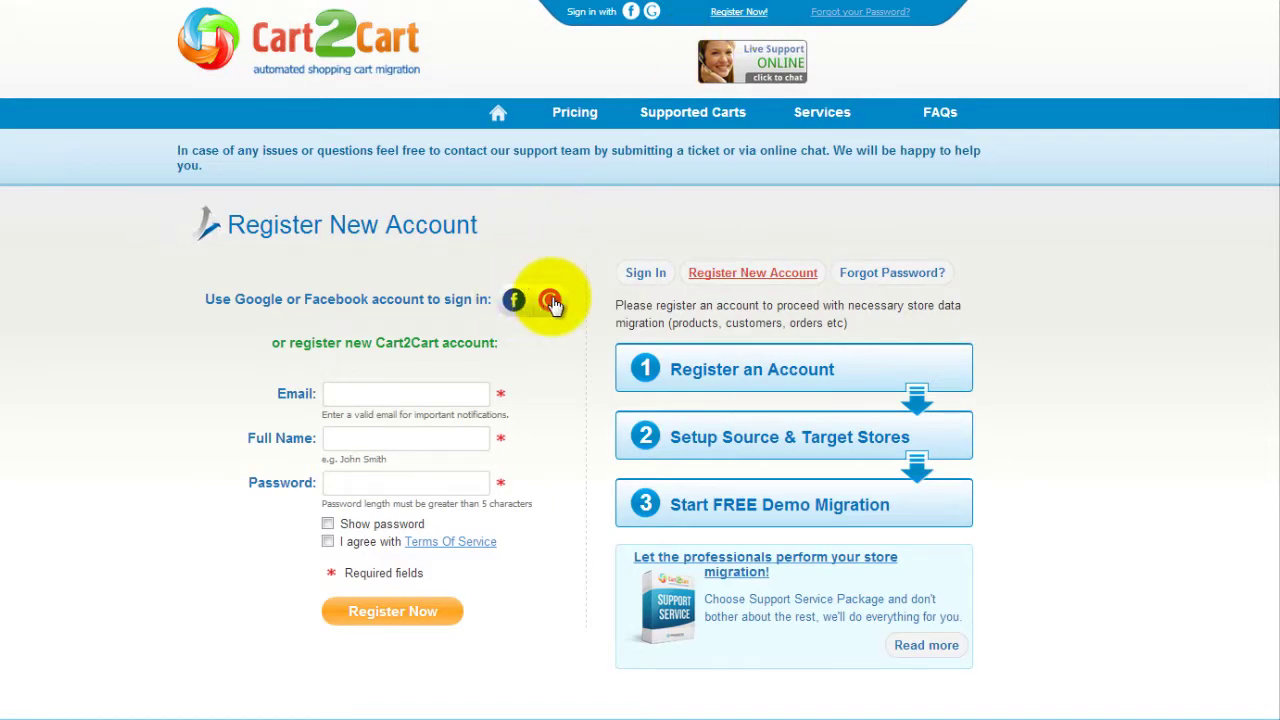
# Step: Sign up with an e-mail address, full name and password, accepting the Terms Of Service
pyautogui.click(463, 393)
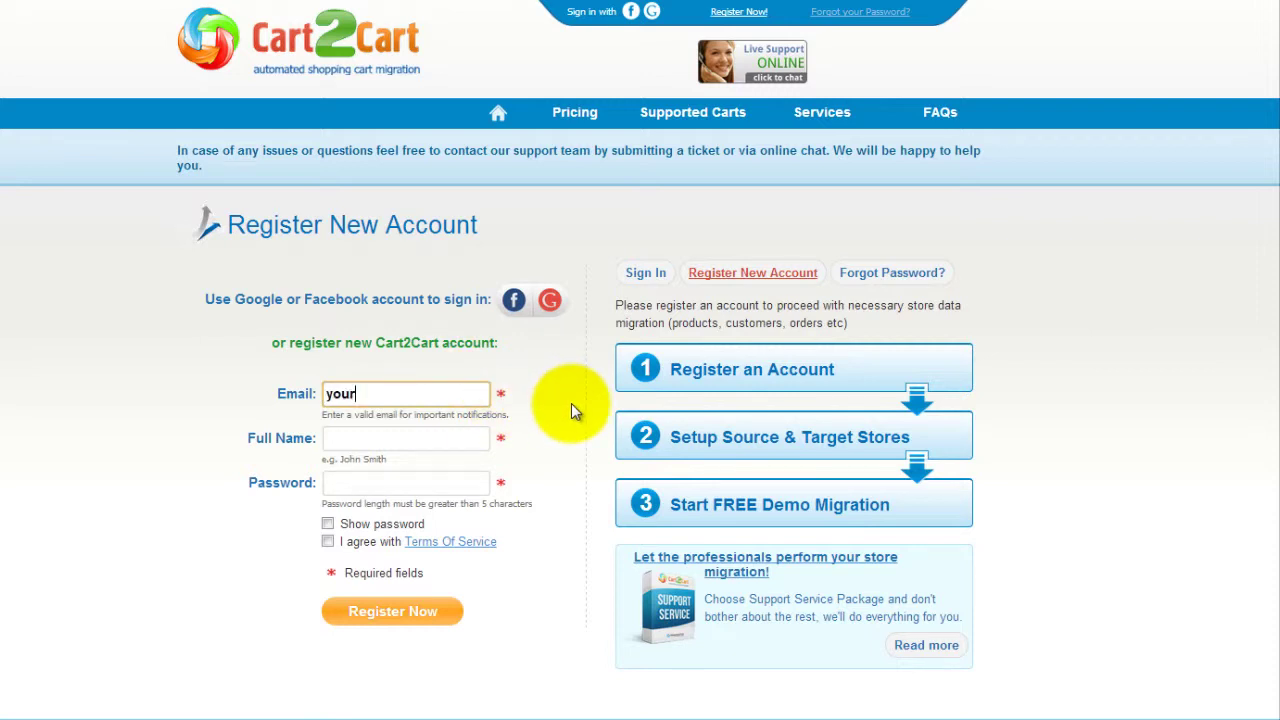
pyautogui.write('your@email.com')
pyautogui.press('Tab')
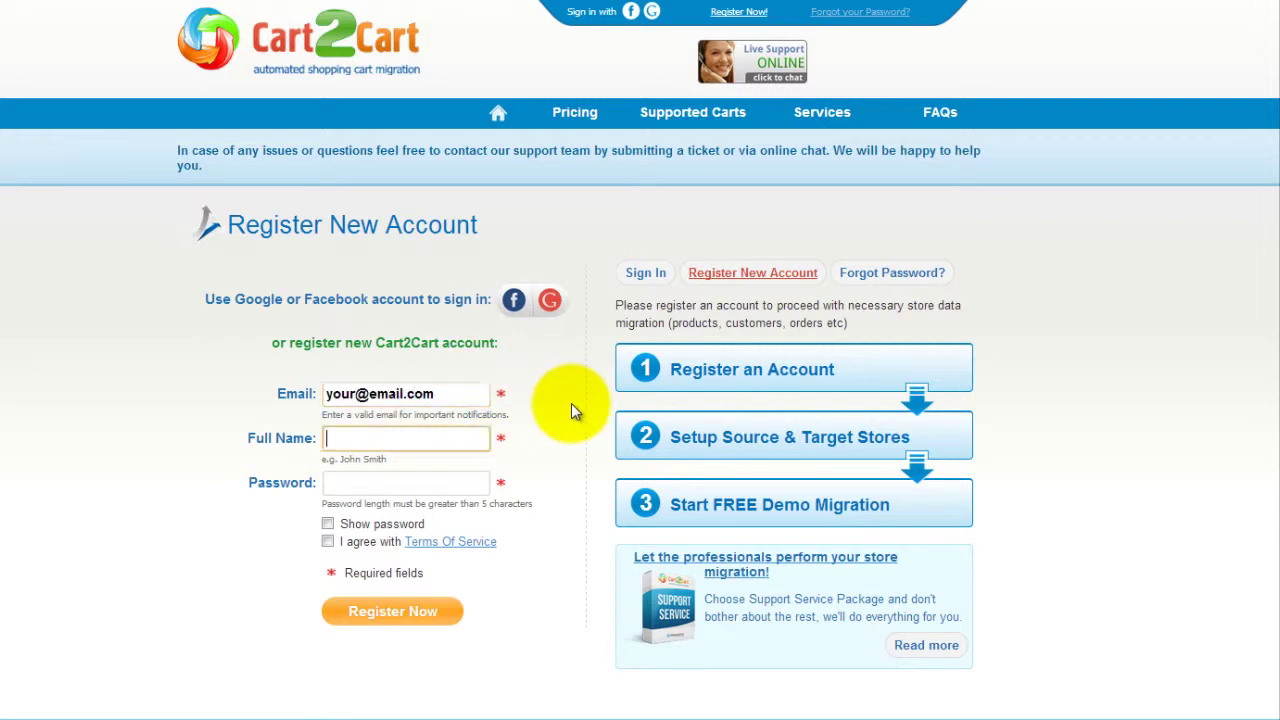
pyautogui.write('John Smith')
pyautogui.press('Tab')
pyautogui.write('pa')
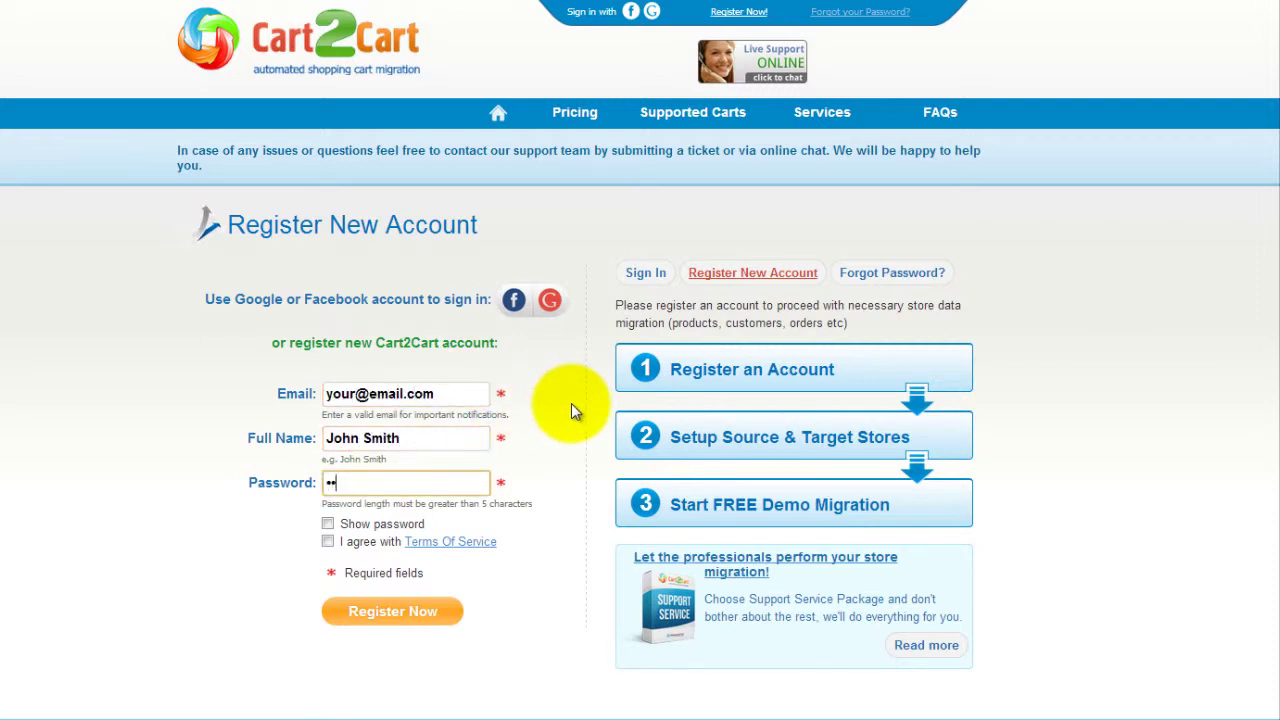
pyautogui.write('ssword123456')
pyautogui.click(327, 541)
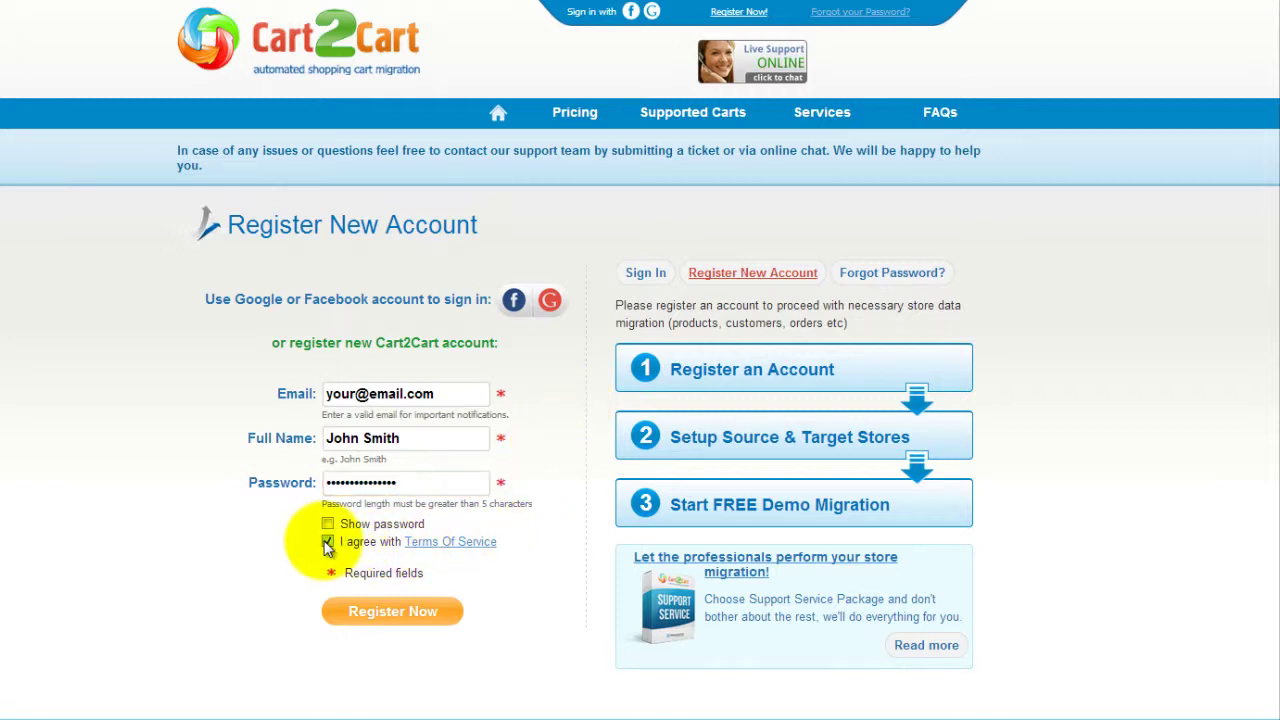
pyautogui.click(392, 612)
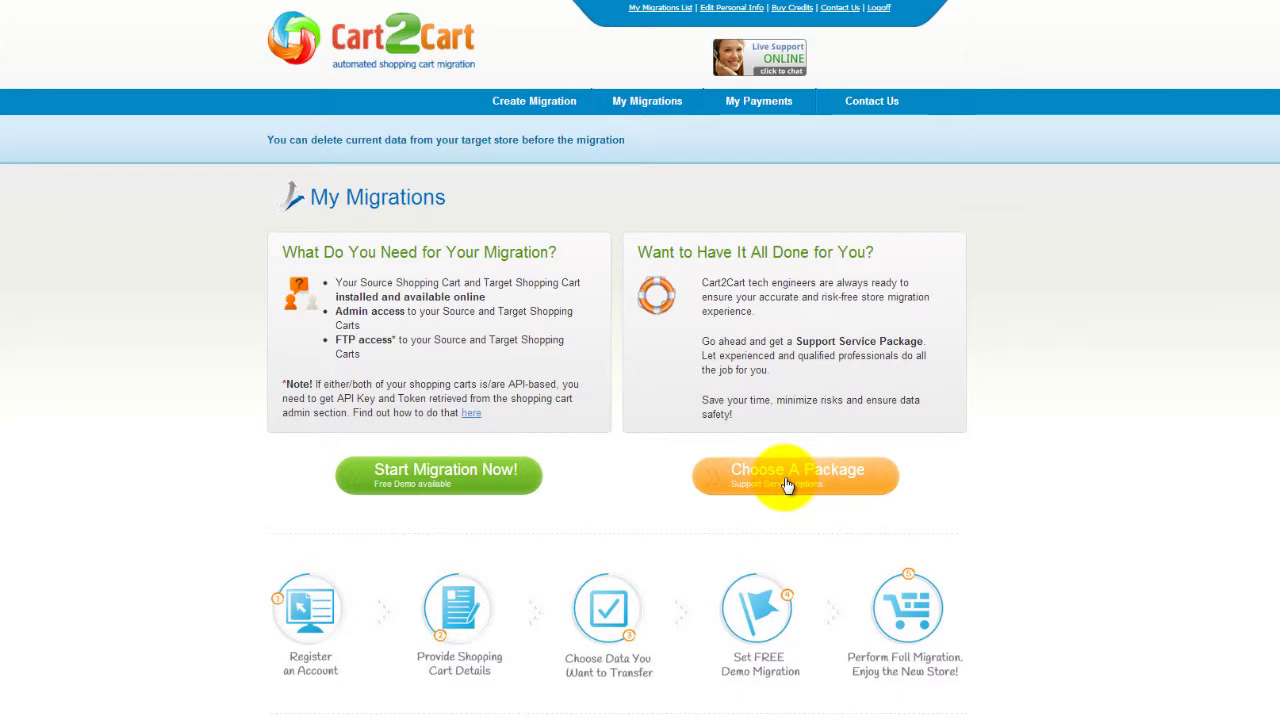
# Step: Start a new migration with Volusion at yourvolusionstore.com as the source cart
pyautogui.click(481, 492)
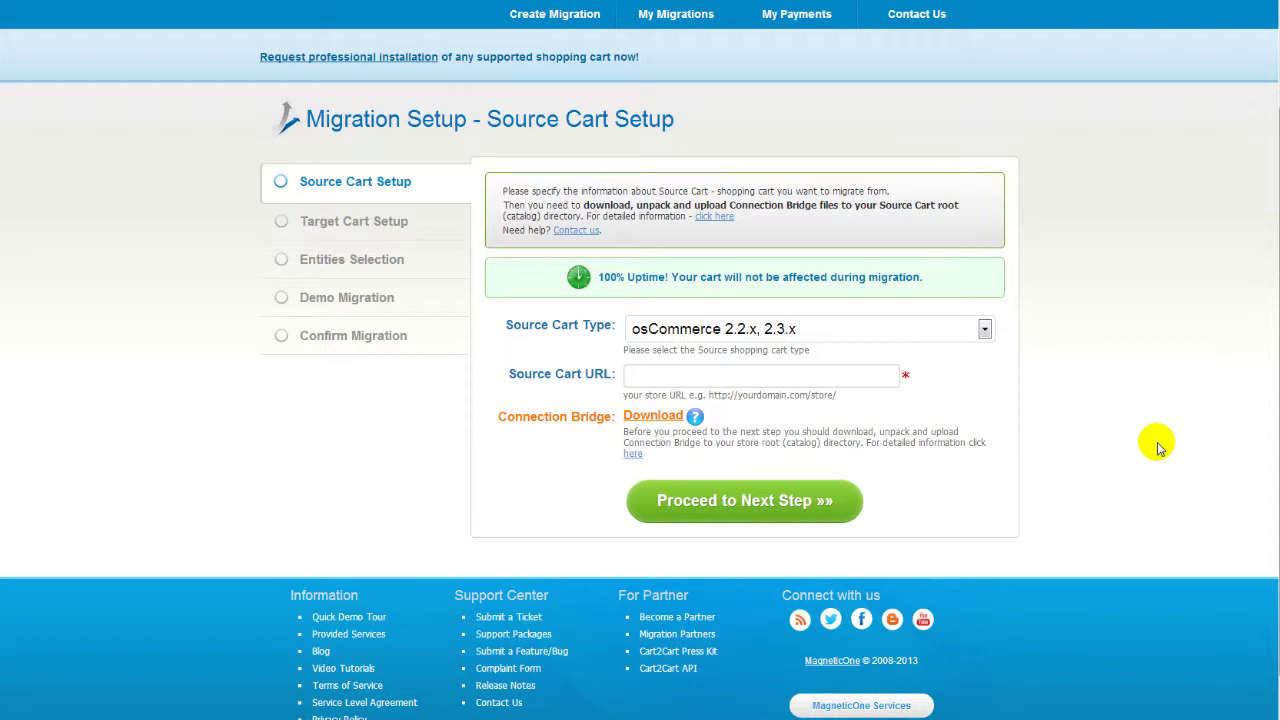
pyautogui.click(985, 328)
pyautogui.moveTo(989, 495); pyautogui.dragTo(993, 566)
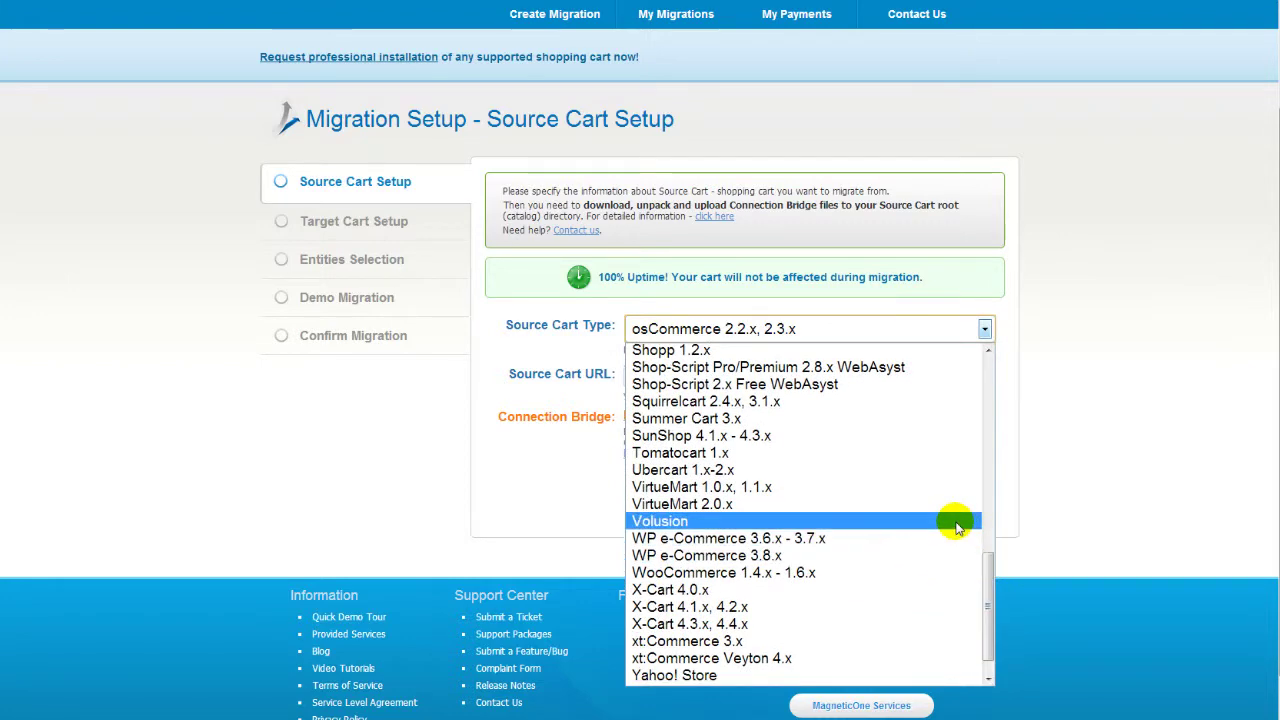
pyautogui.click(955, 521)
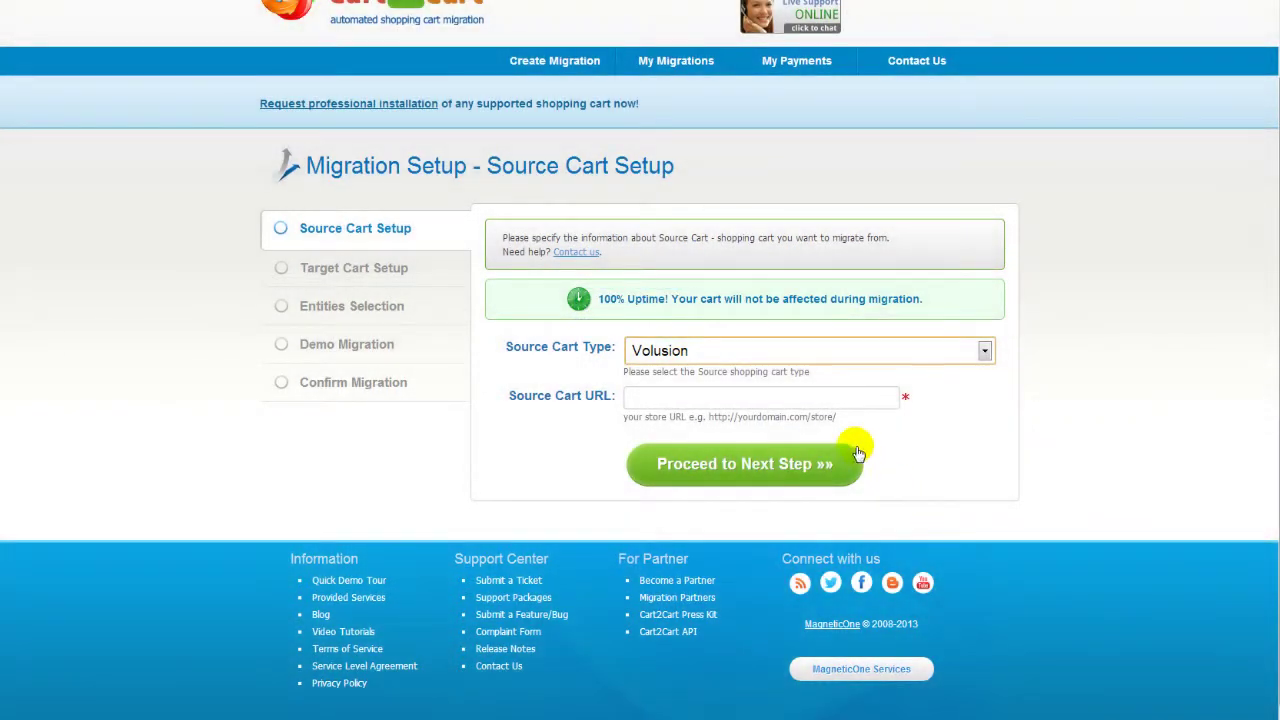
pyautogui.click(828, 397)
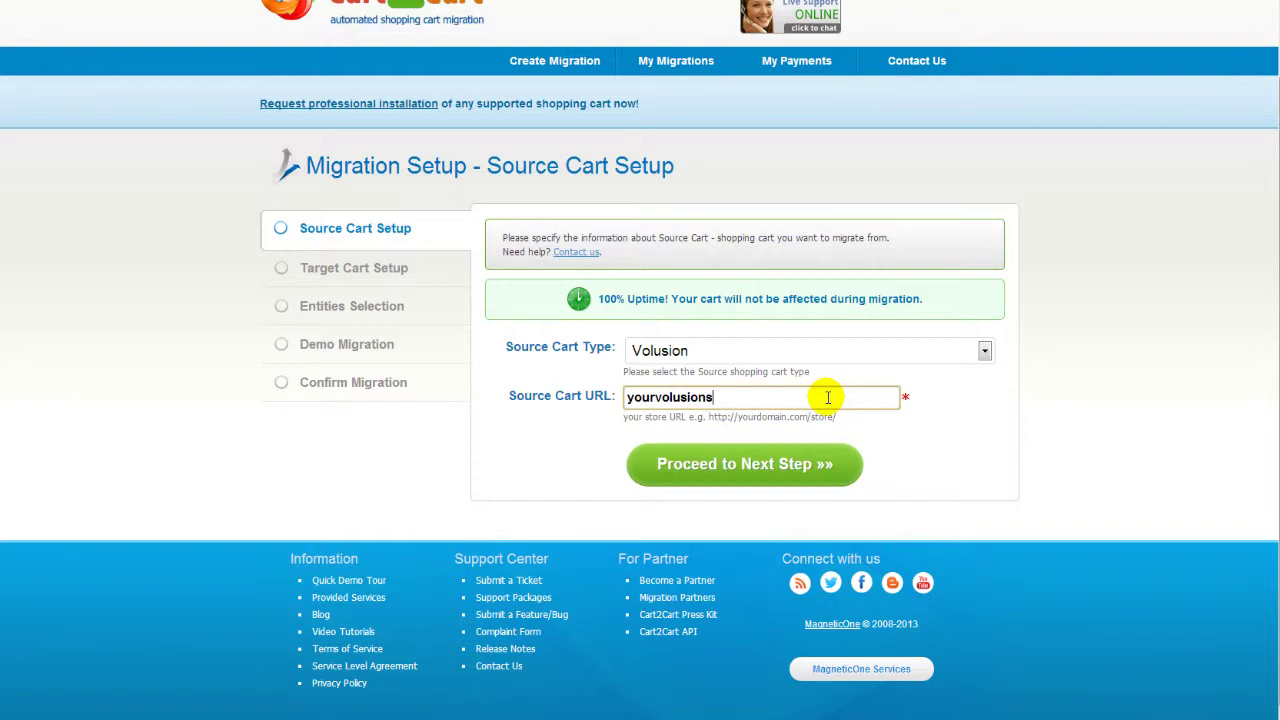
pyautogui.write('yourvolusionstore.com')
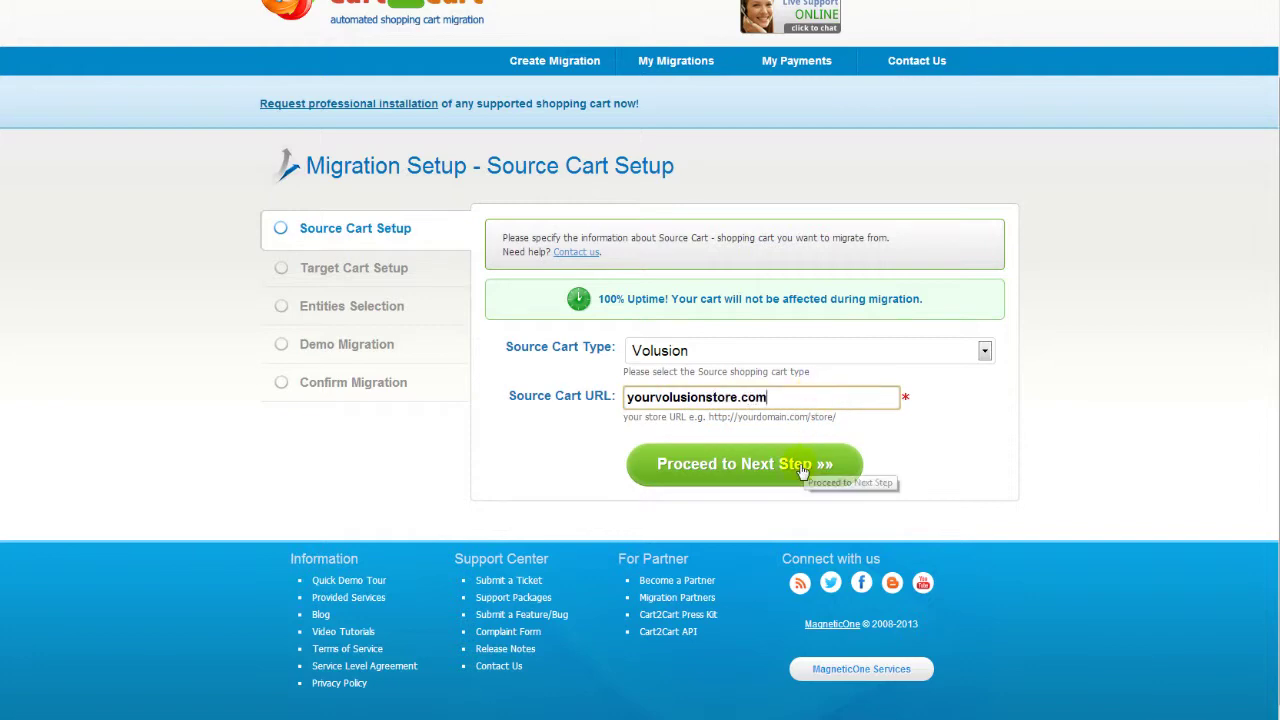
pyautogui.click(800, 466)
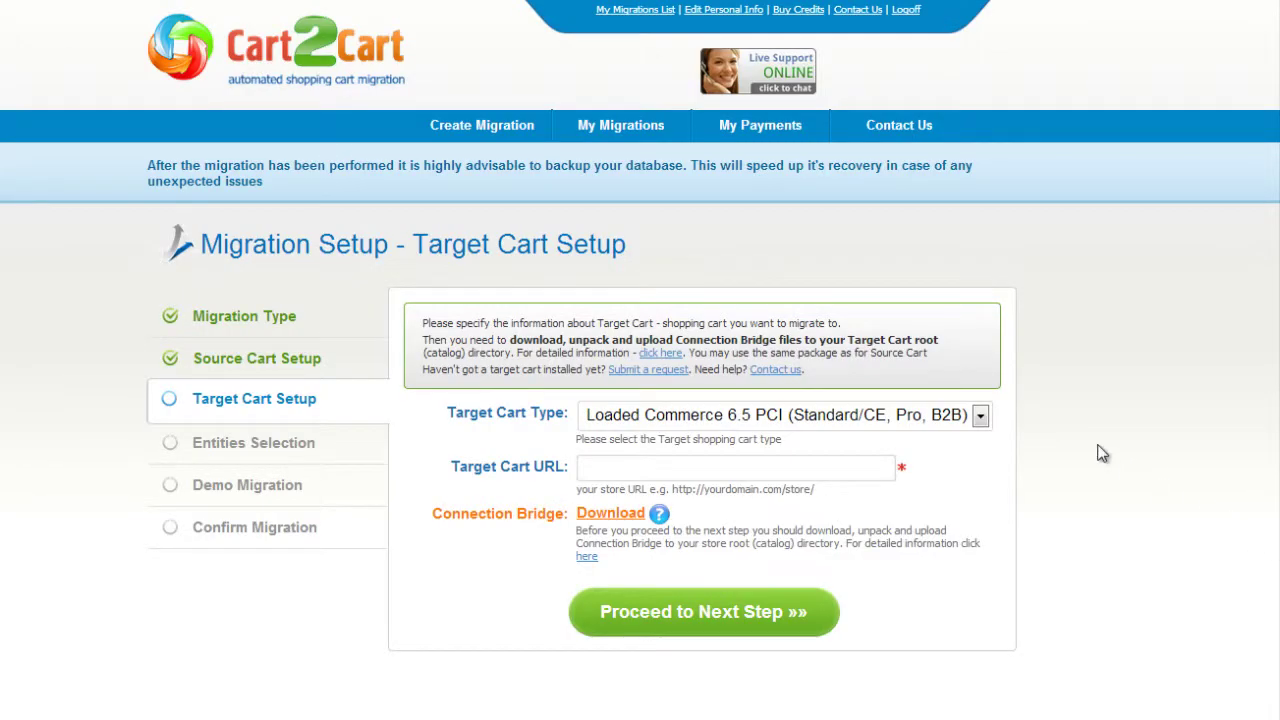
pyautogui.click(980, 416)
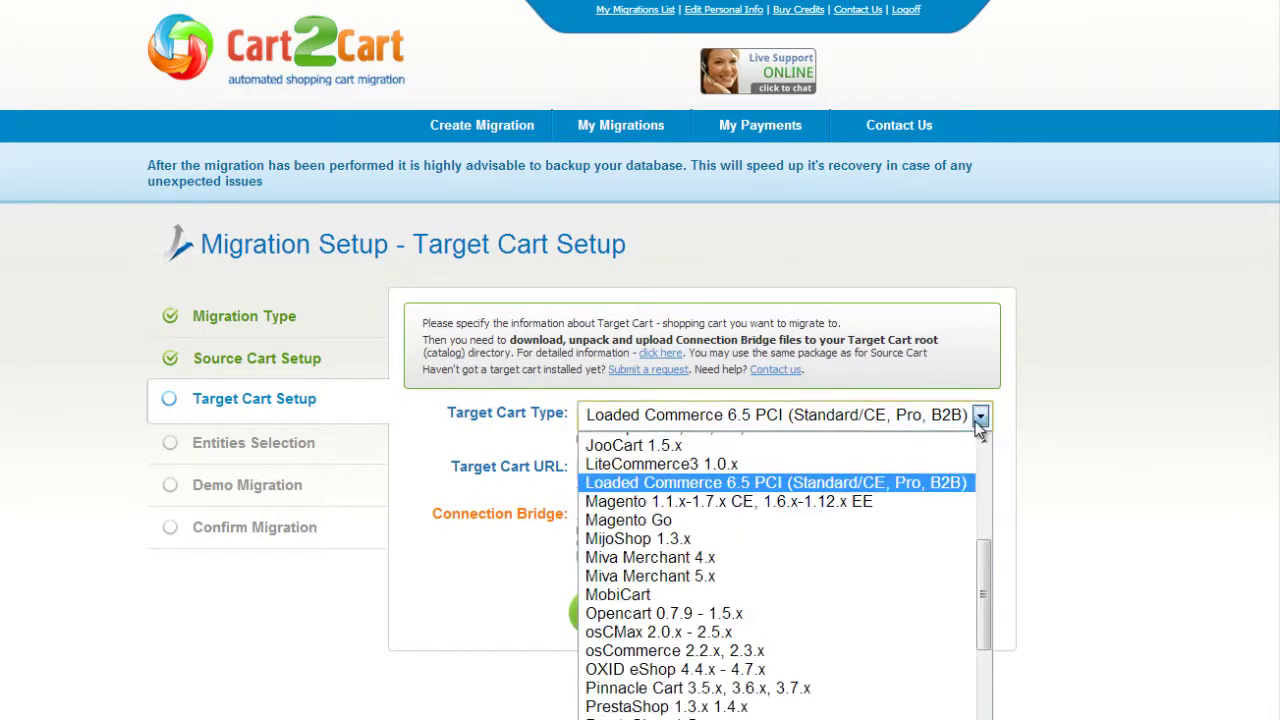
pyautogui.click(918, 518)
pyautogui.click(875, 471)
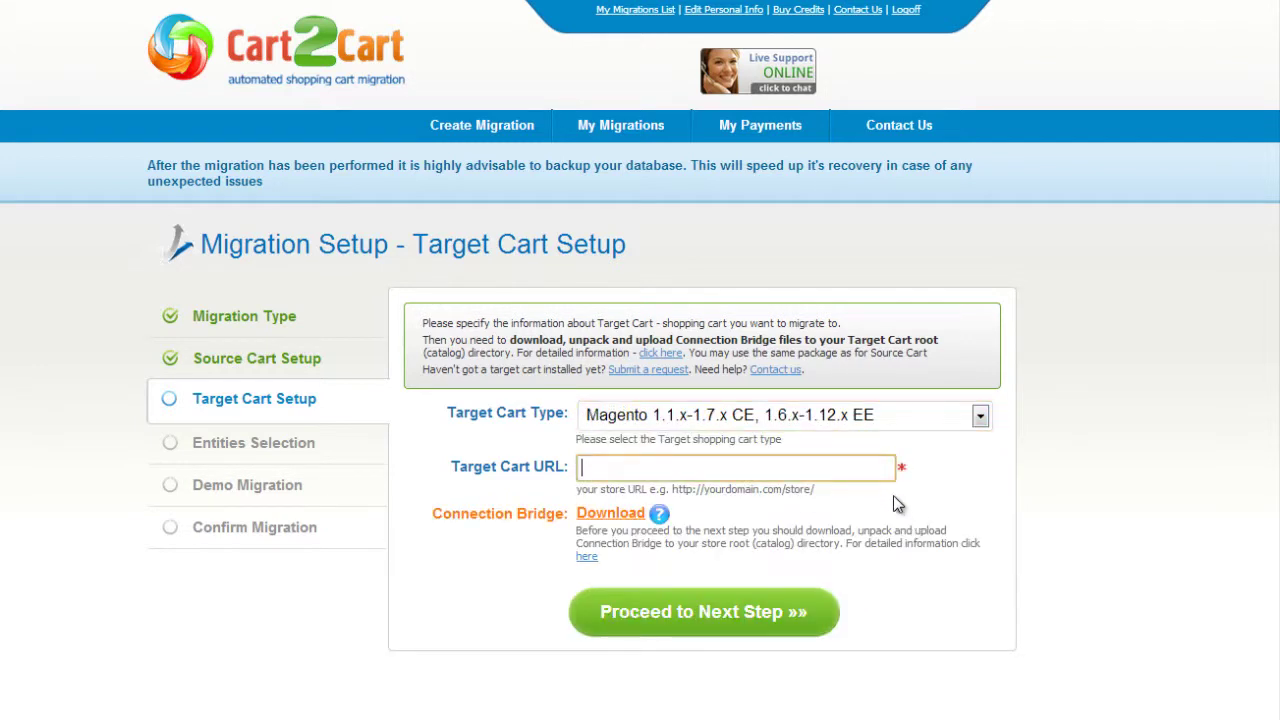
pyautogui.write('www.your-target-magento-store.')
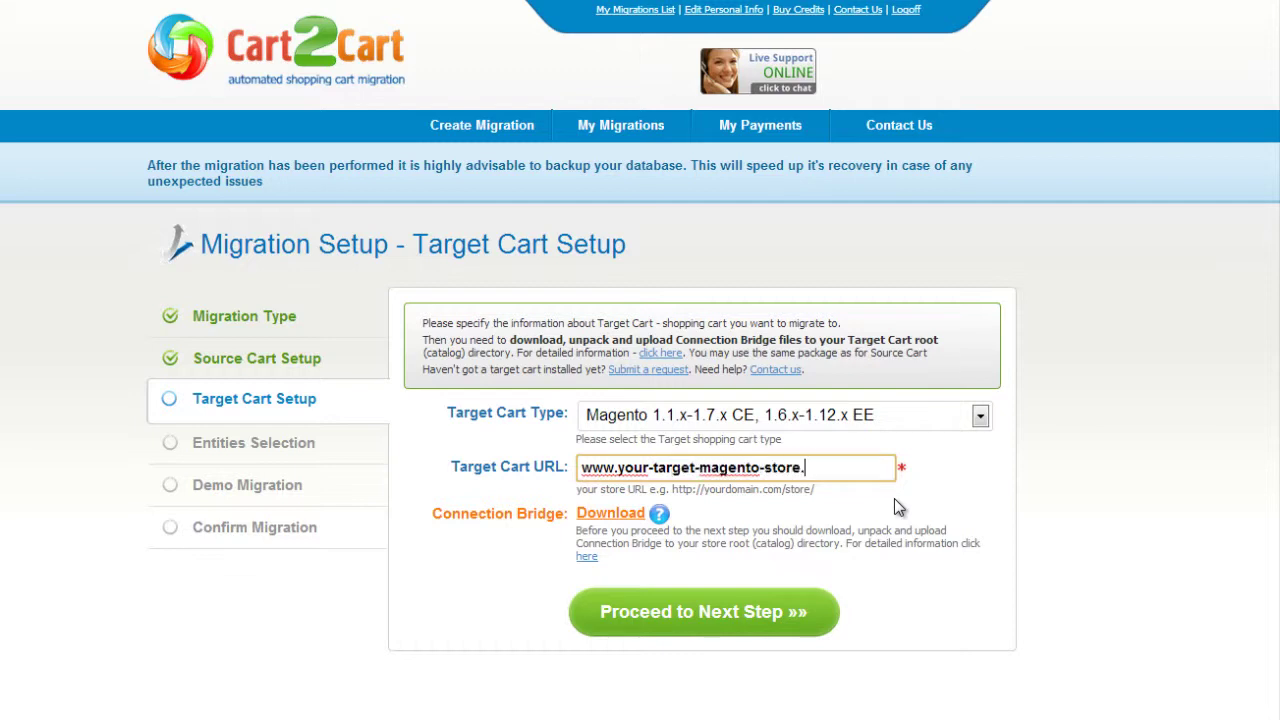
pyautogui.write('com')
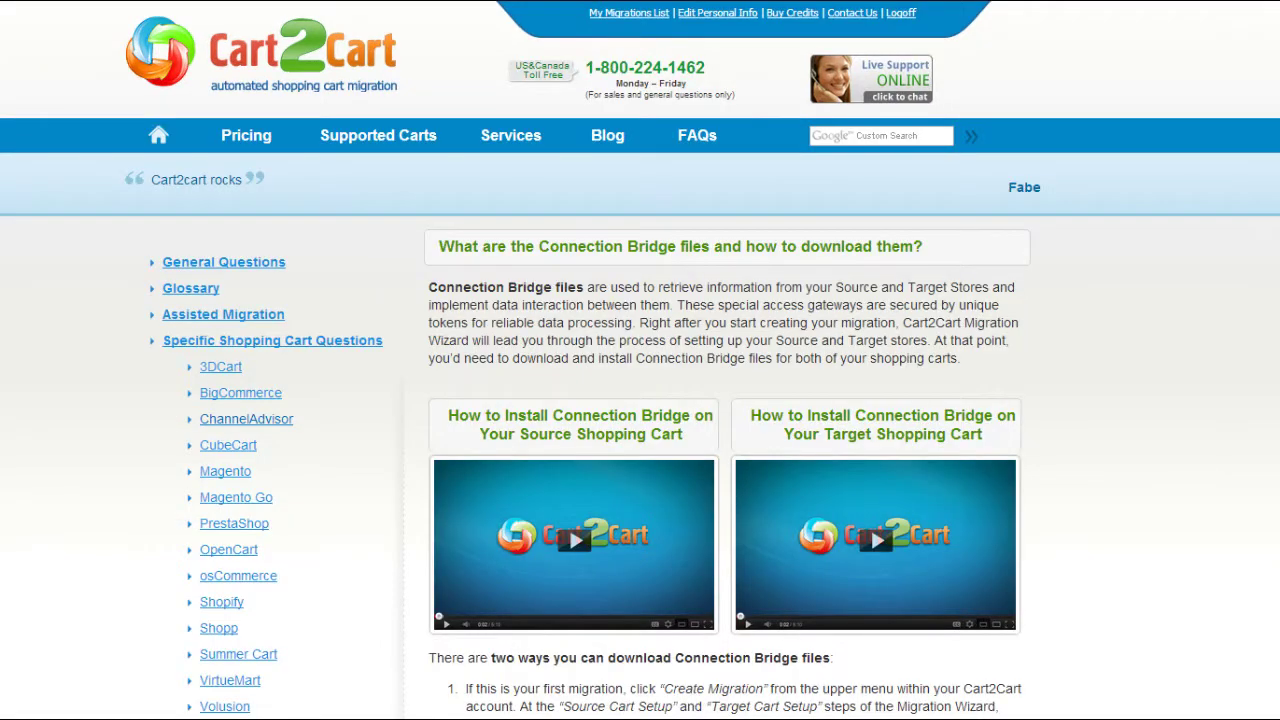
pyautogui.scroll(-3, 640, 360)
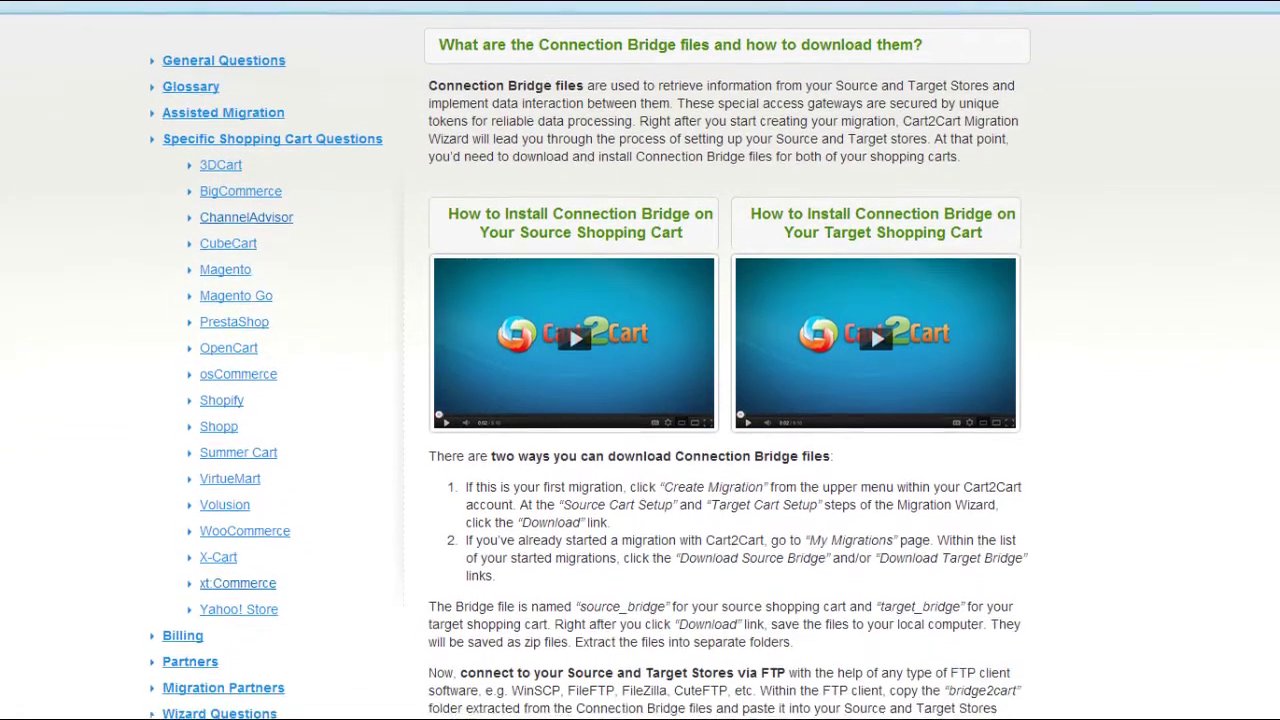
pyautogui.scroll(-1, 640, 360)
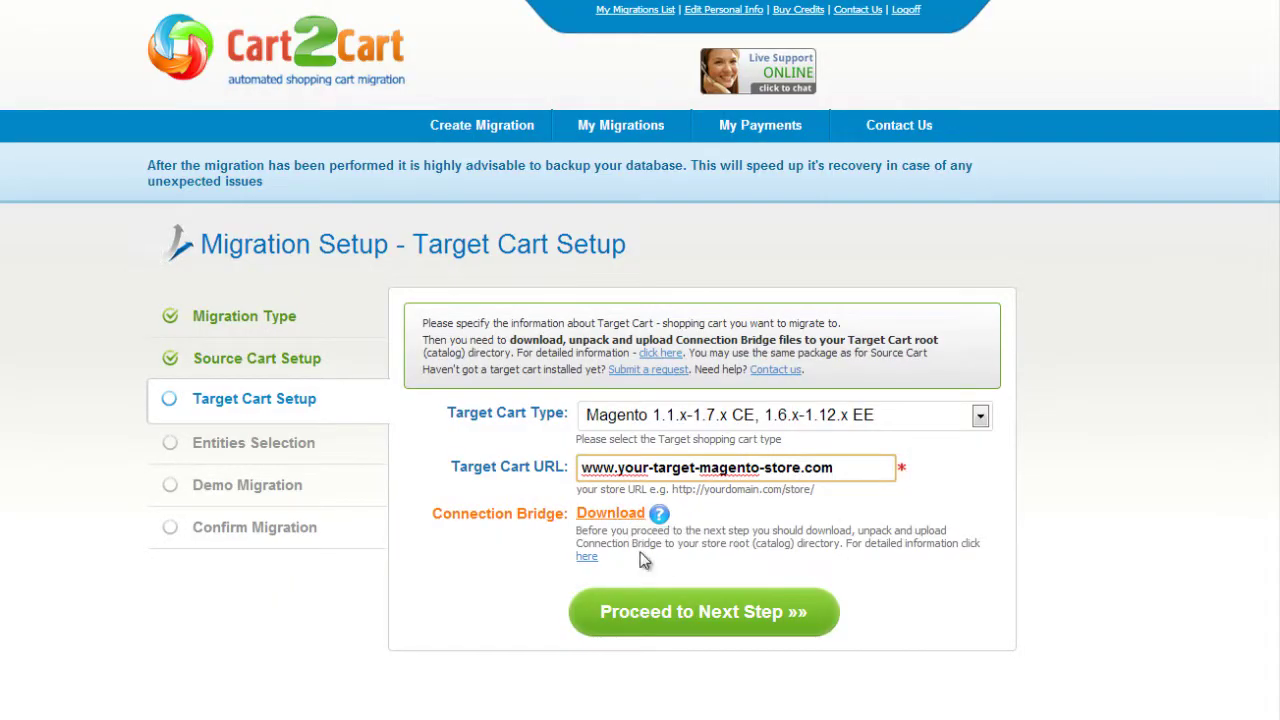
pyautogui.click(690, 609)
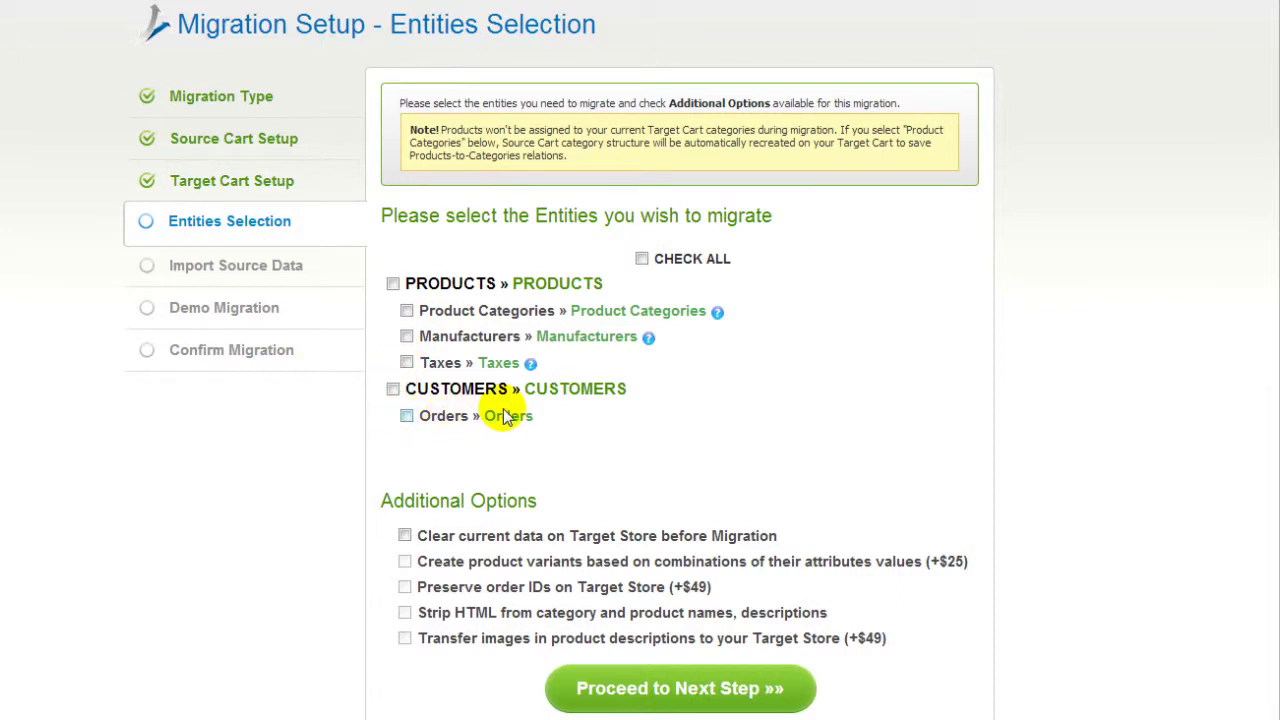
# Step: Tick CHECK ALL in Entities Selection and advance to Import Source Data
pyautogui.click(642, 259)
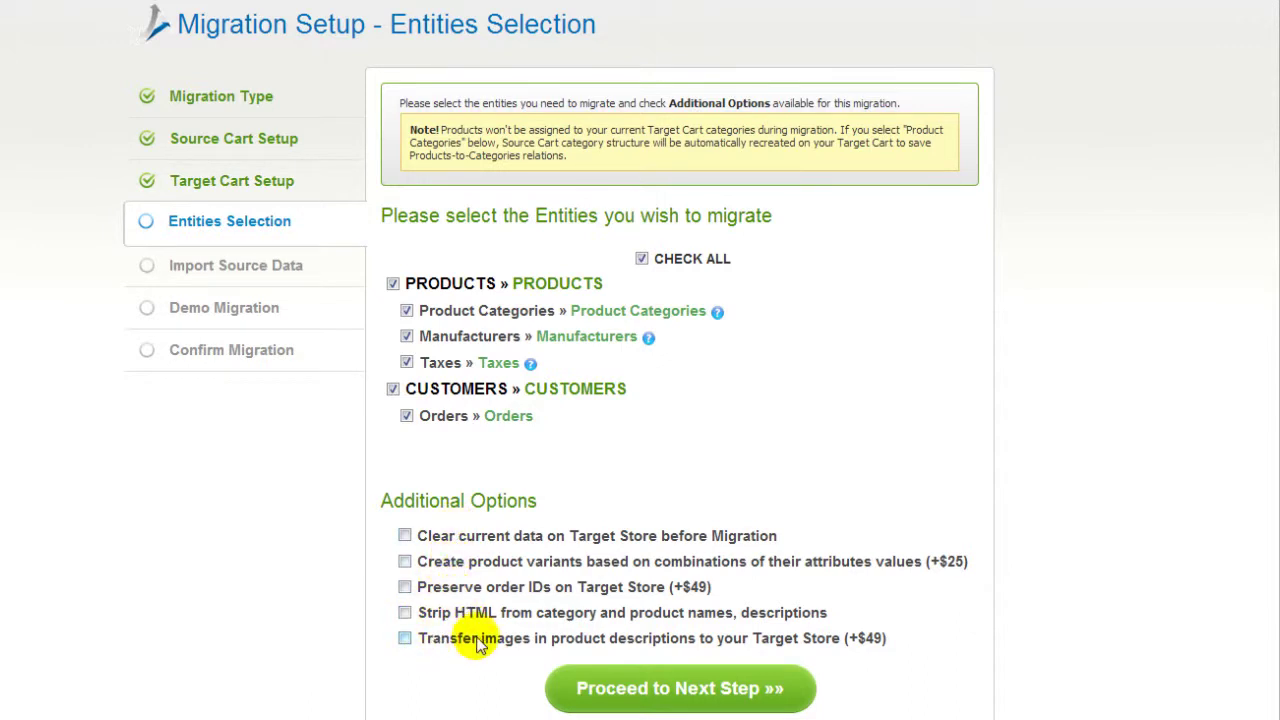
pyautogui.click(622, 684)
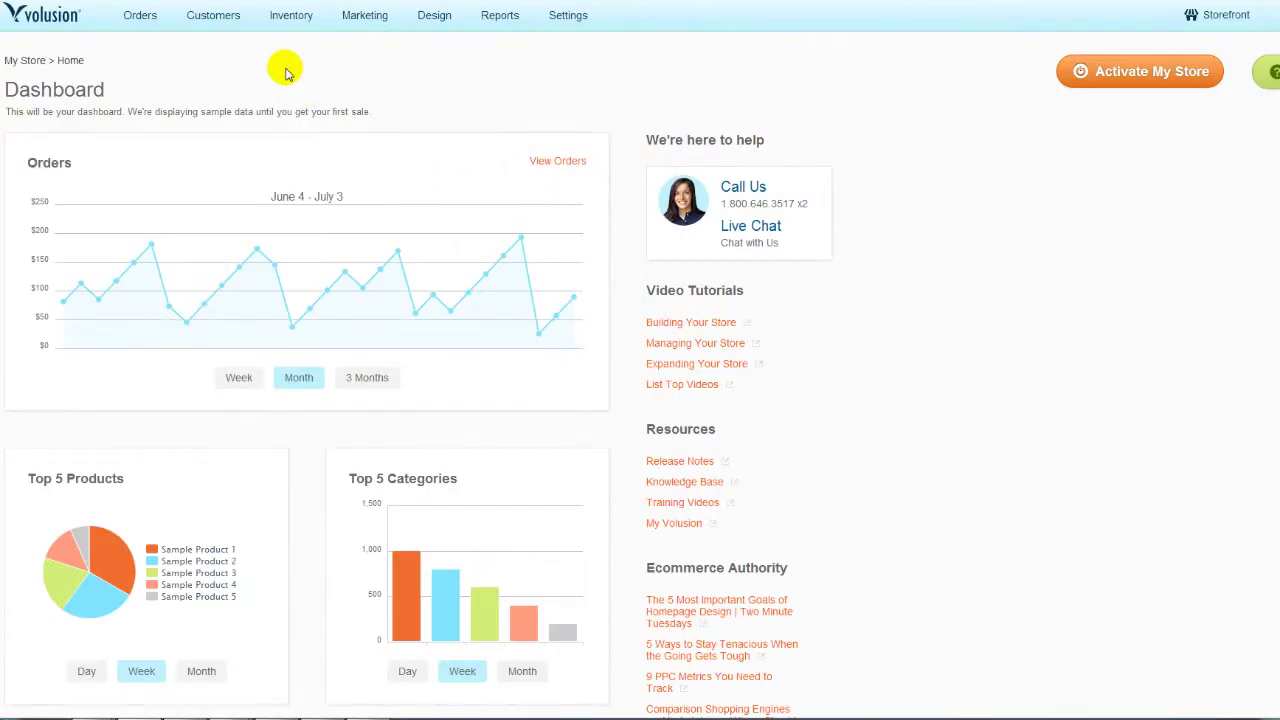
# Step: Export Volusion's Categories table with all columns checked in CSV format
pyautogui.moveTo(287, 22)
pyautogui.click(301, 114)
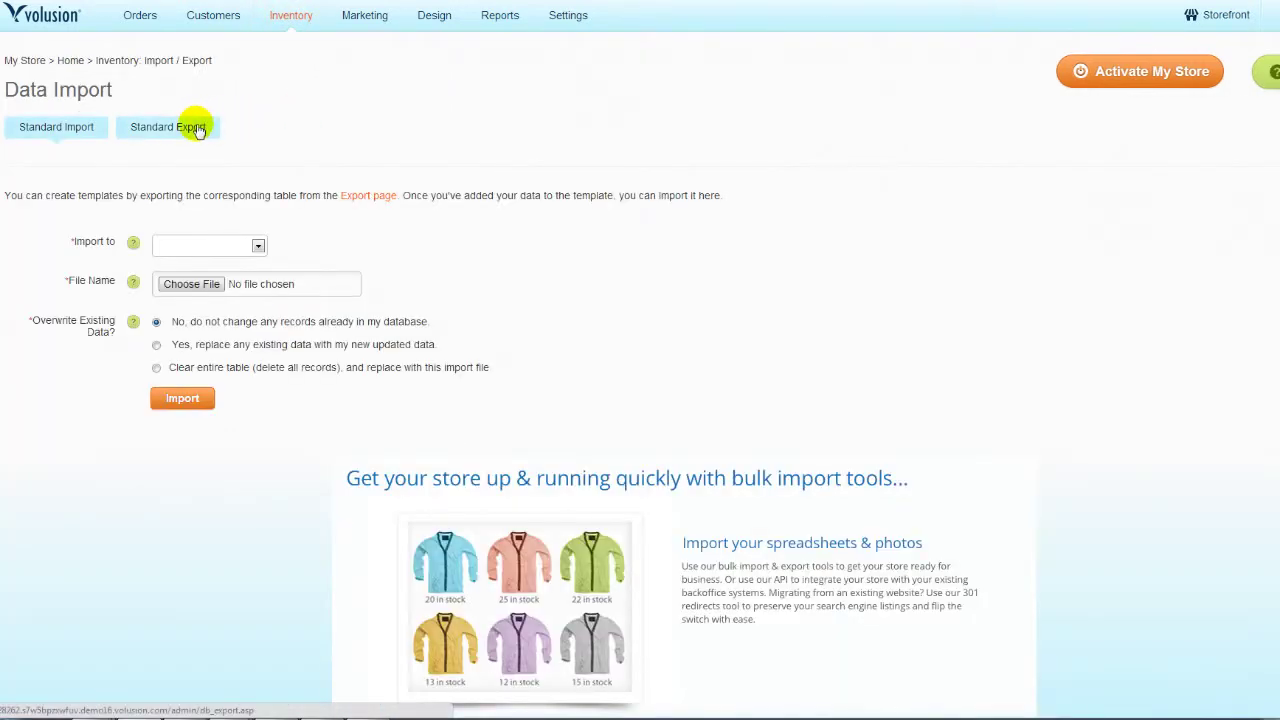
pyautogui.click(197, 130)
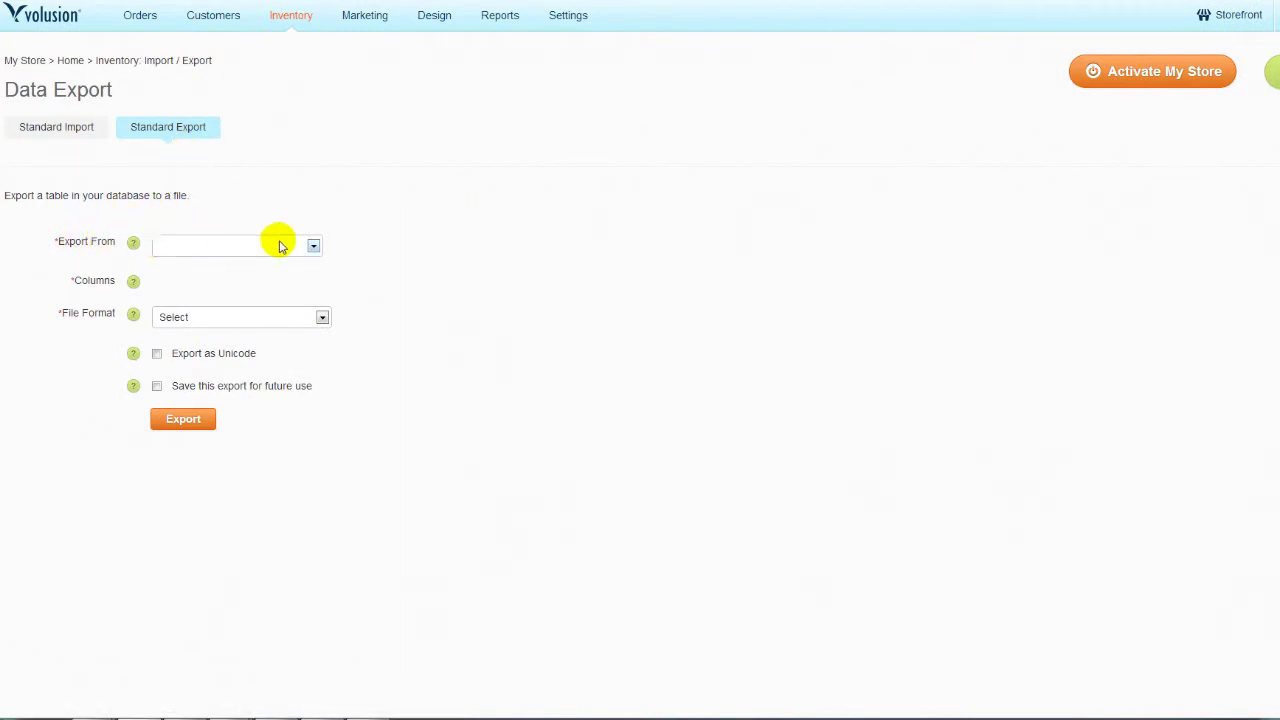
pyautogui.click(311, 246)
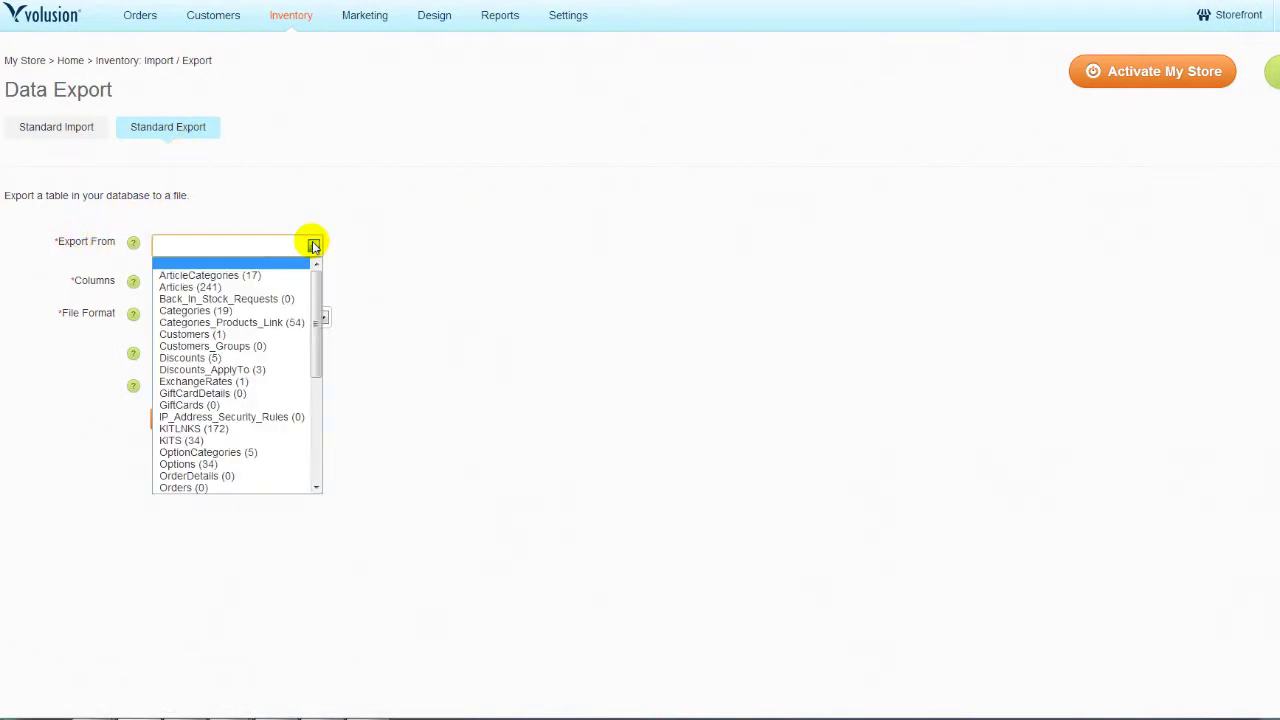
pyautogui.click(281, 316)
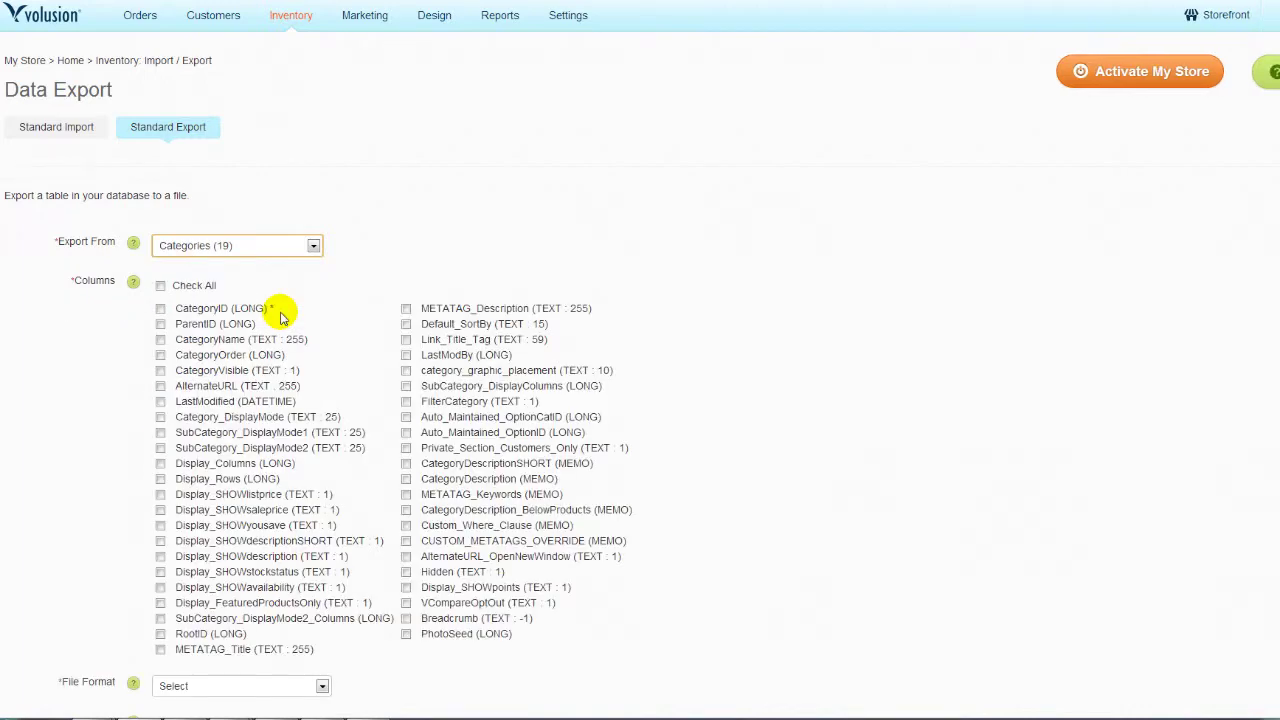
pyautogui.click(160, 286)
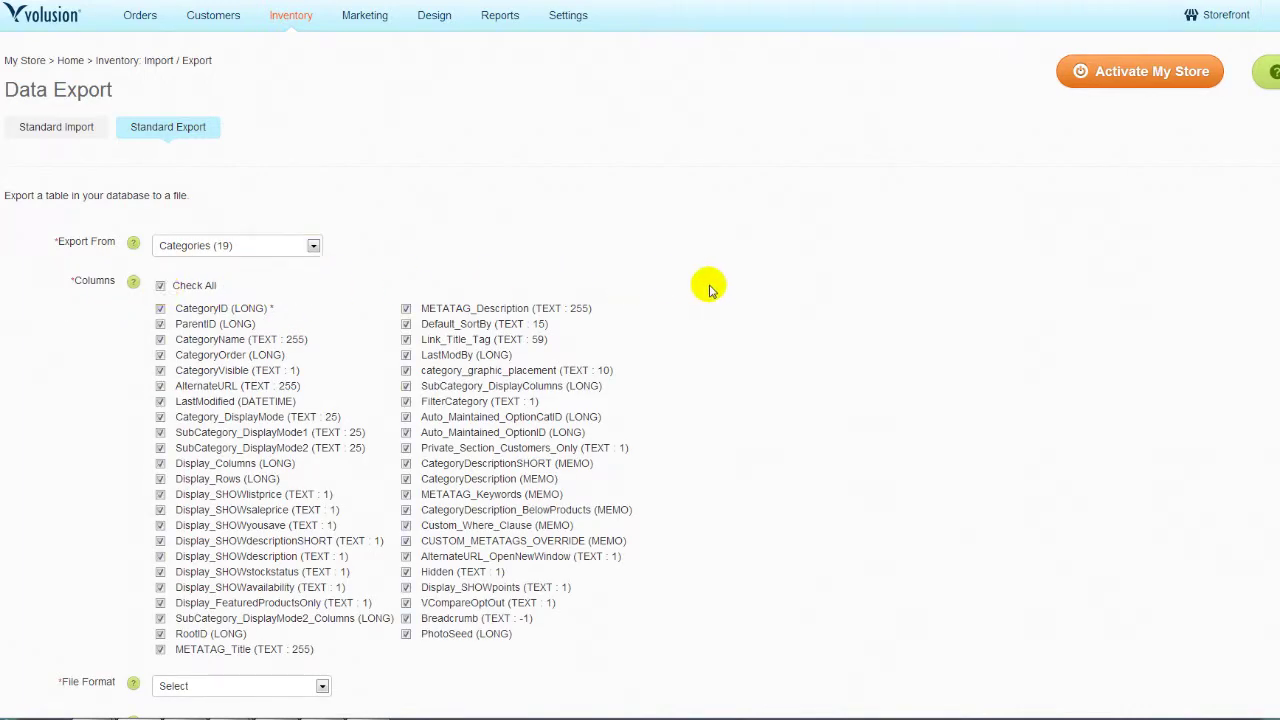
pyautogui.scroll(-2, 708, 290)
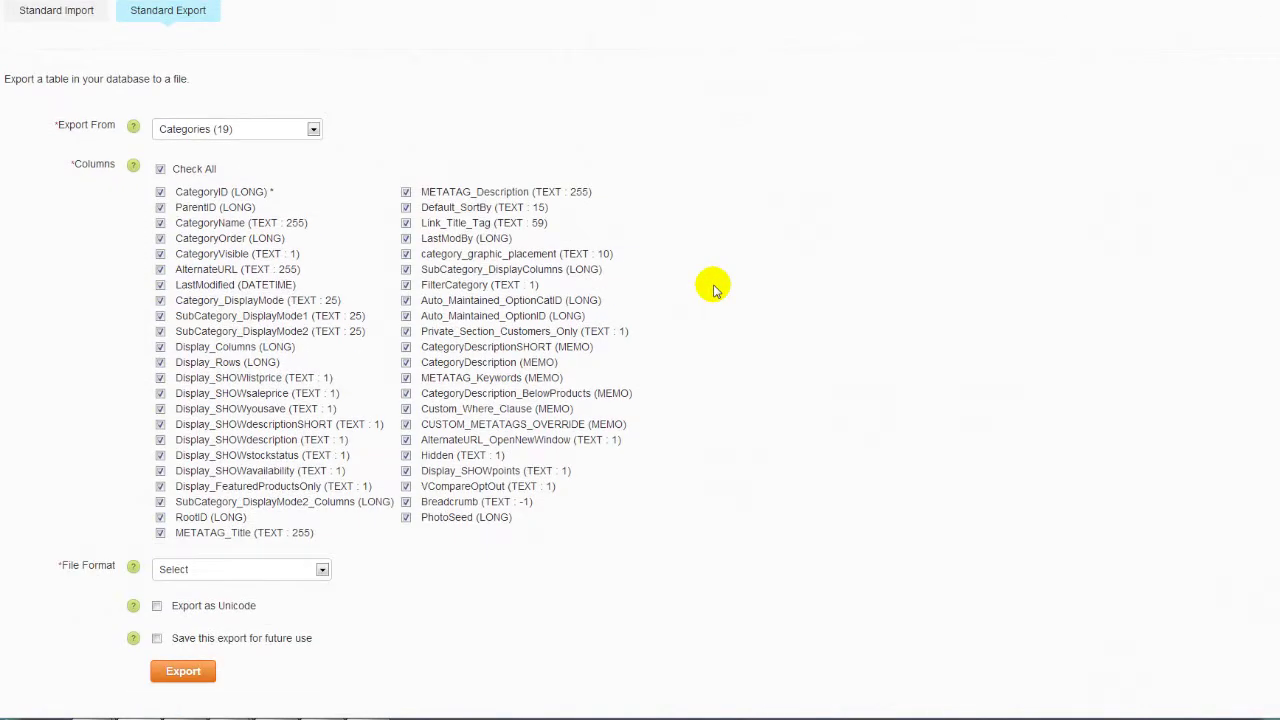
pyautogui.click(322, 571)
pyautogui.click(316, 597)
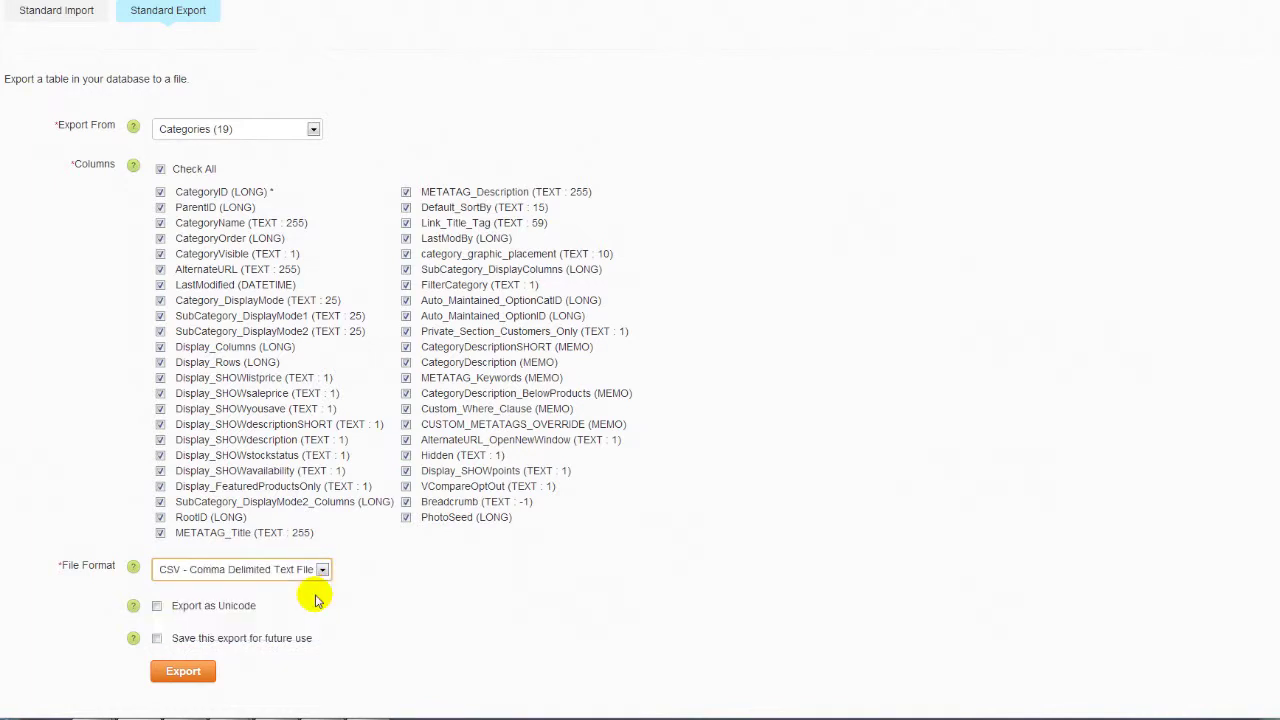
pyautogui.click(193, 670)
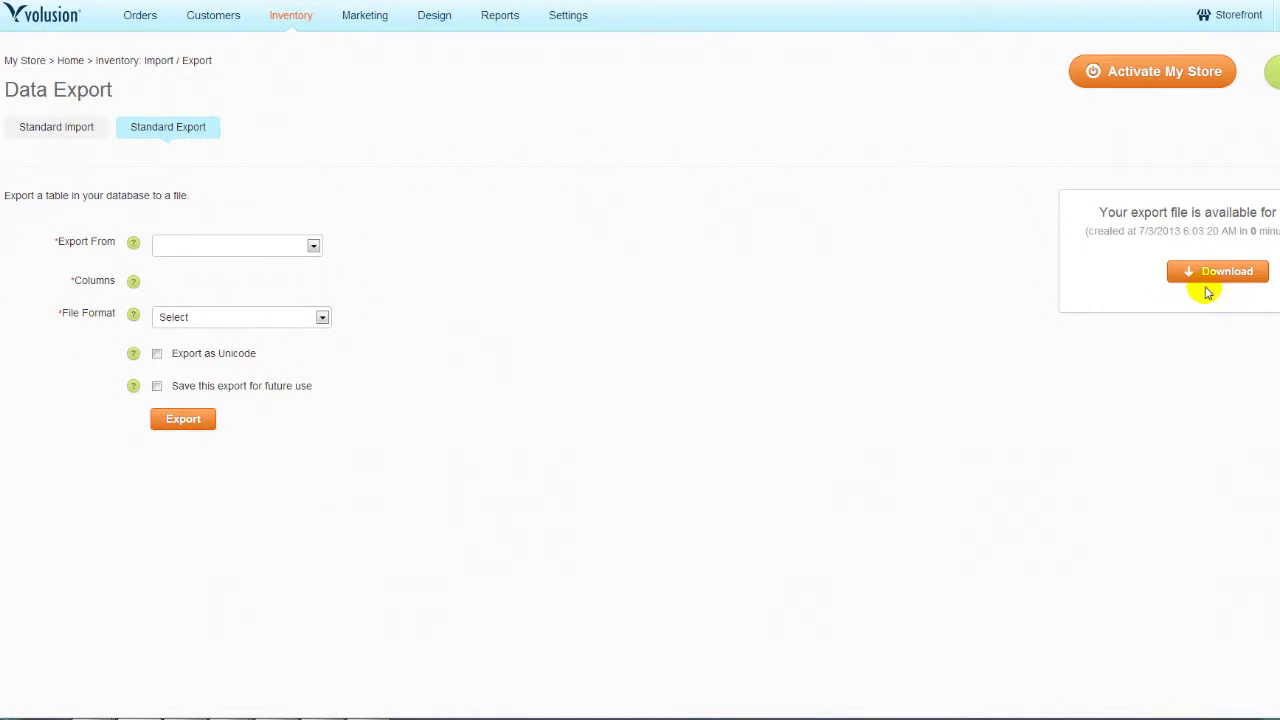
# Step: Download the Categories CSV export into the Downloads folder
pyautogui.click(1213, 276)
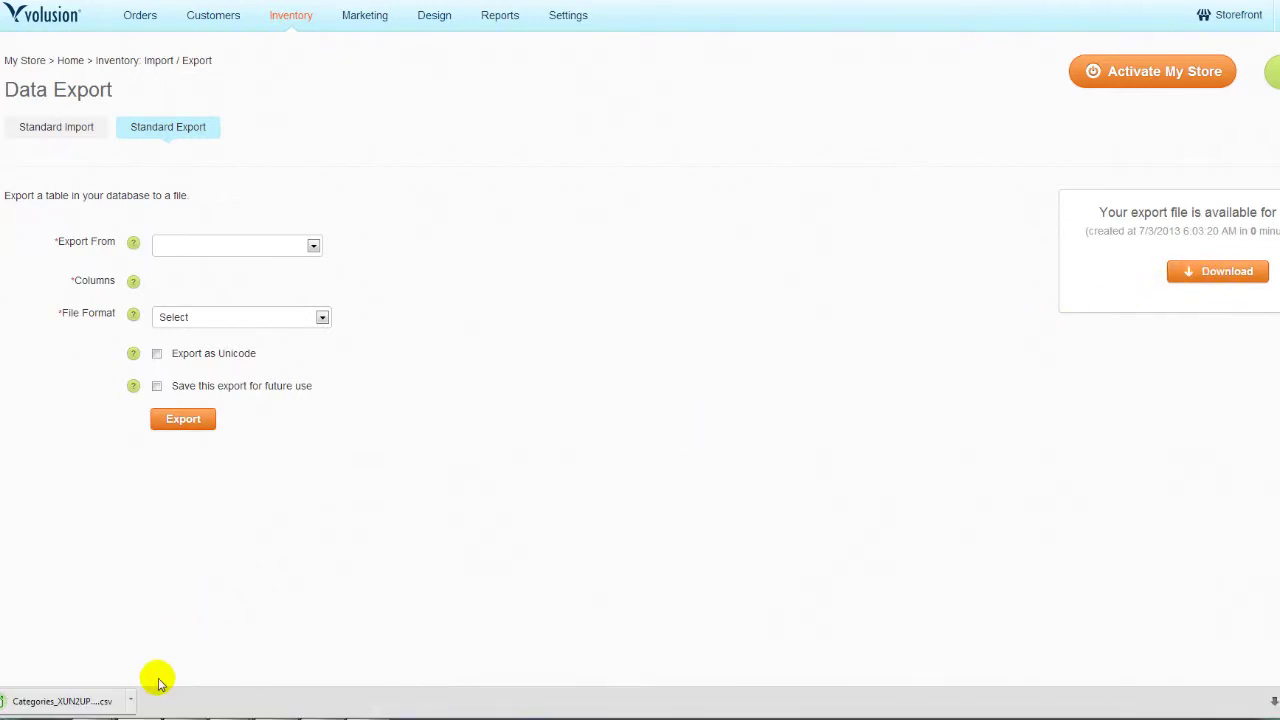
pyautogui.click(133, 701)
pyautogui.click(165, 640)
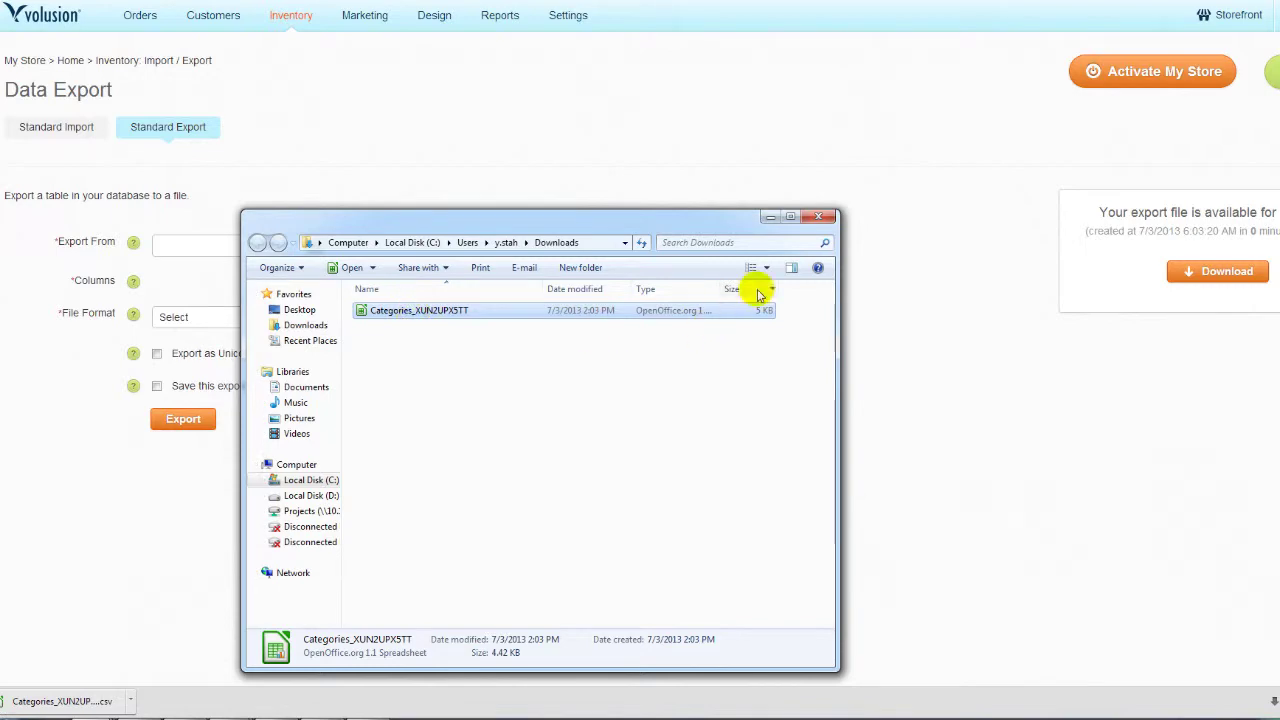
pyautogui.click(818, 217)
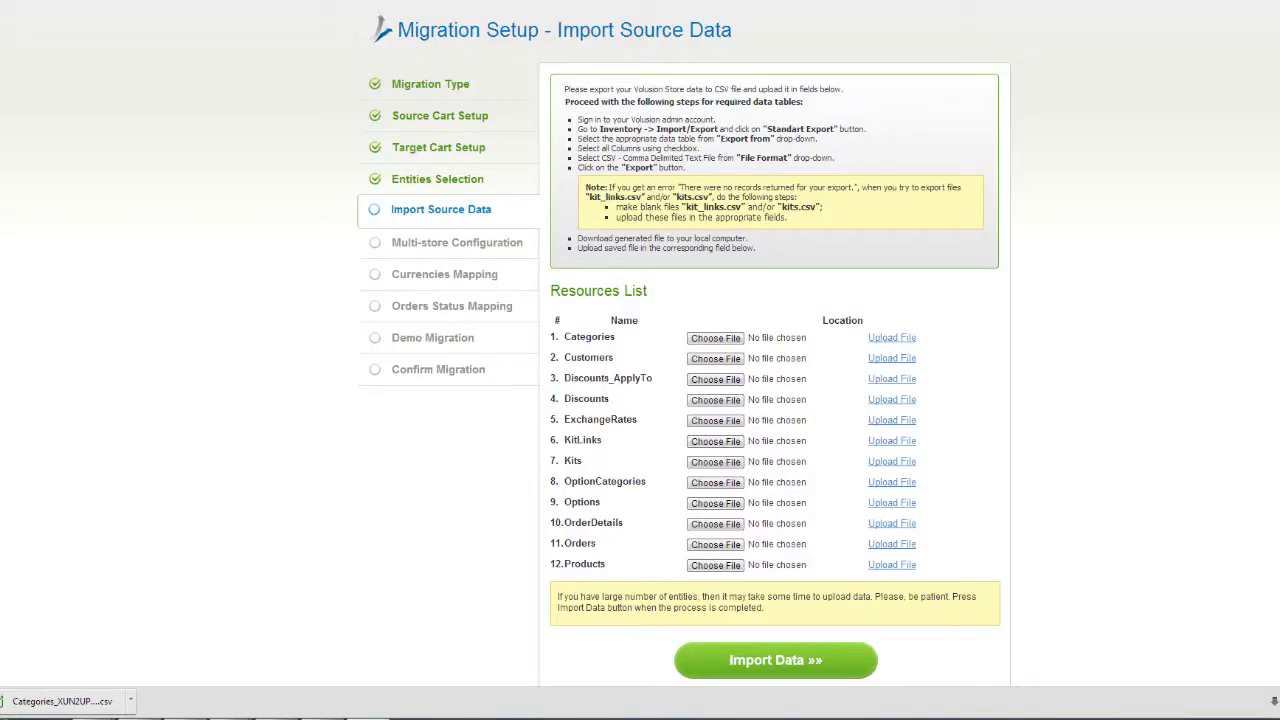
# Step: Choose the downloaded Categories CSV as the Categories resource file
pyautogui.click(718, 337)
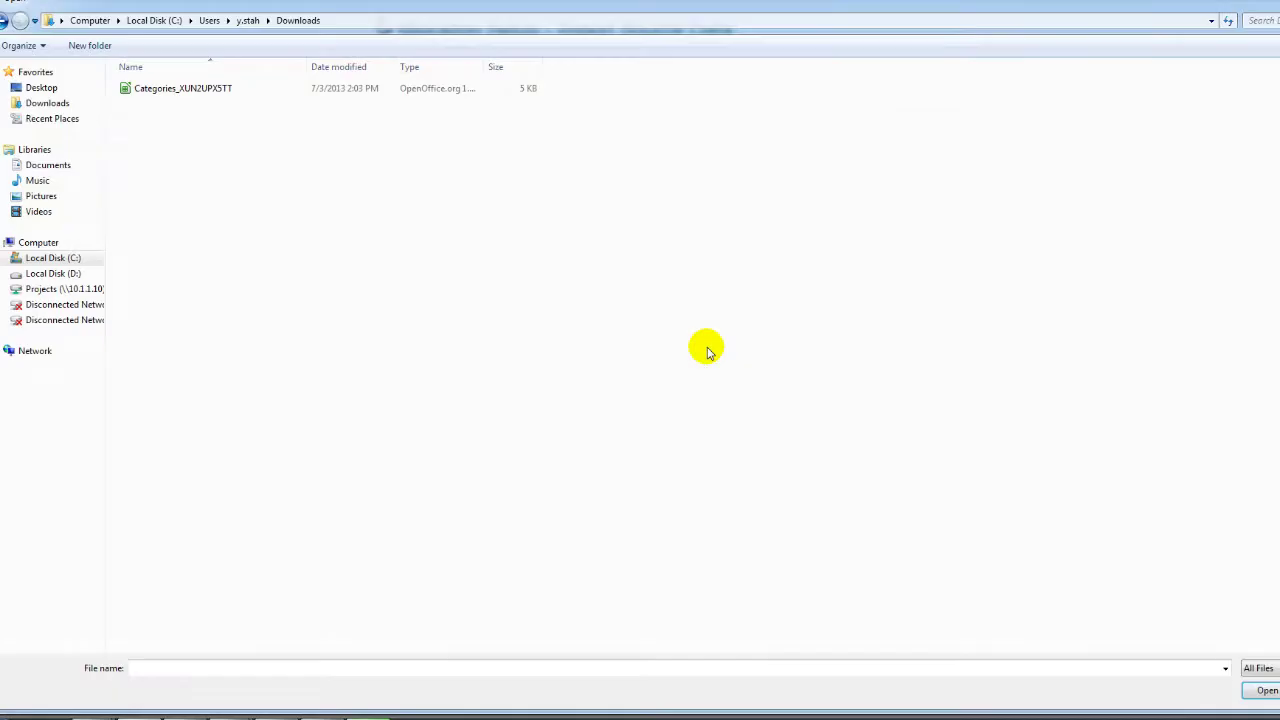
pyautogui.click(200, 88)
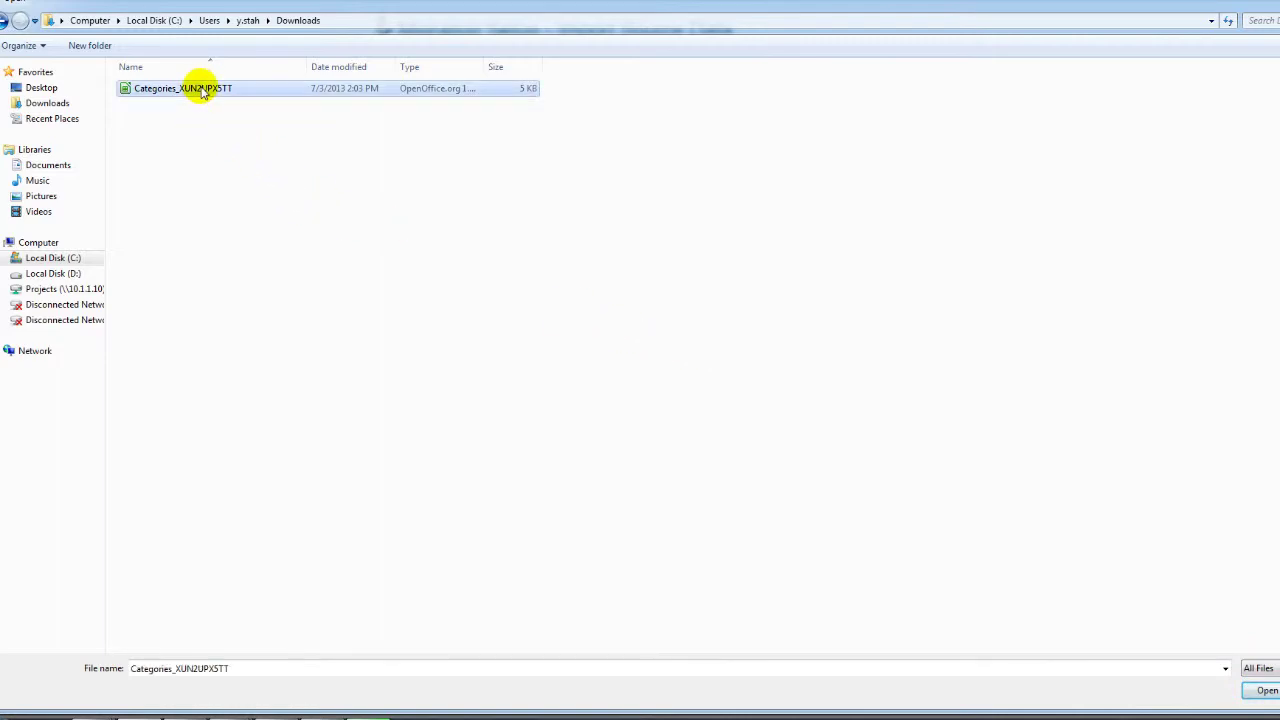
pyautogui.doubleClick(202, 91)
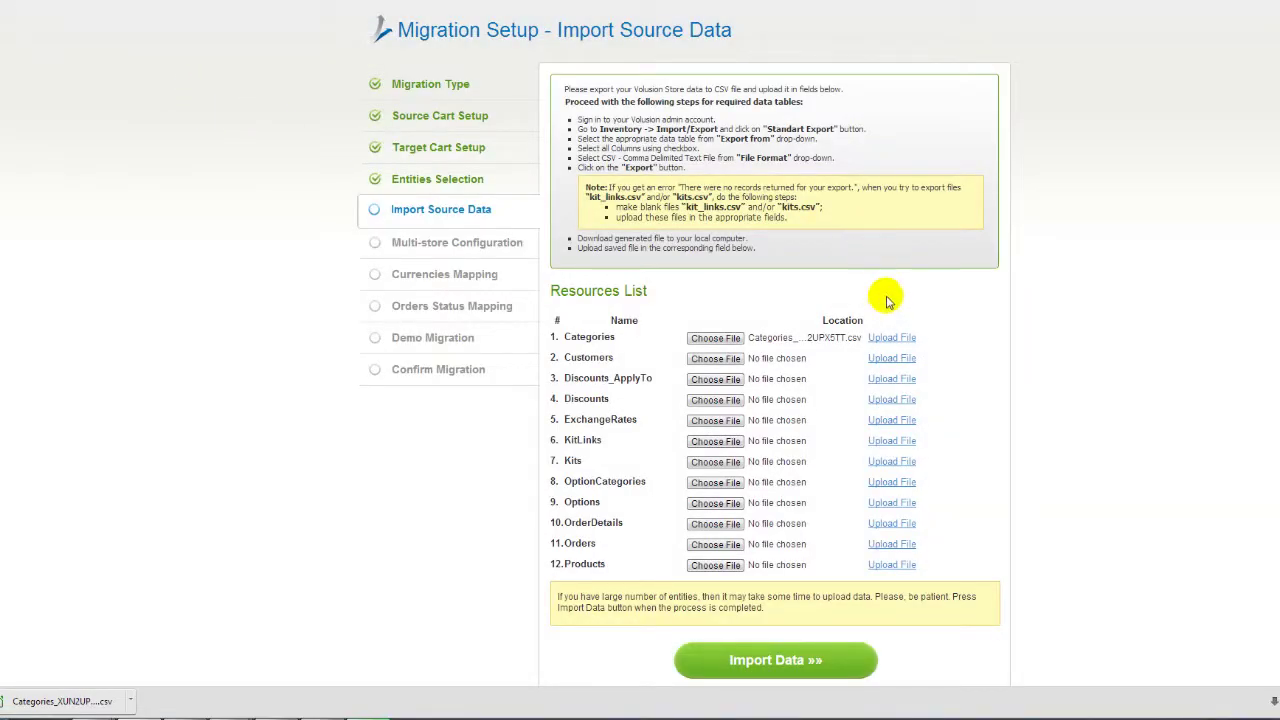
# Step: Upload the Categories file and import all source data into the migration
pyautogui.click(897, 340)
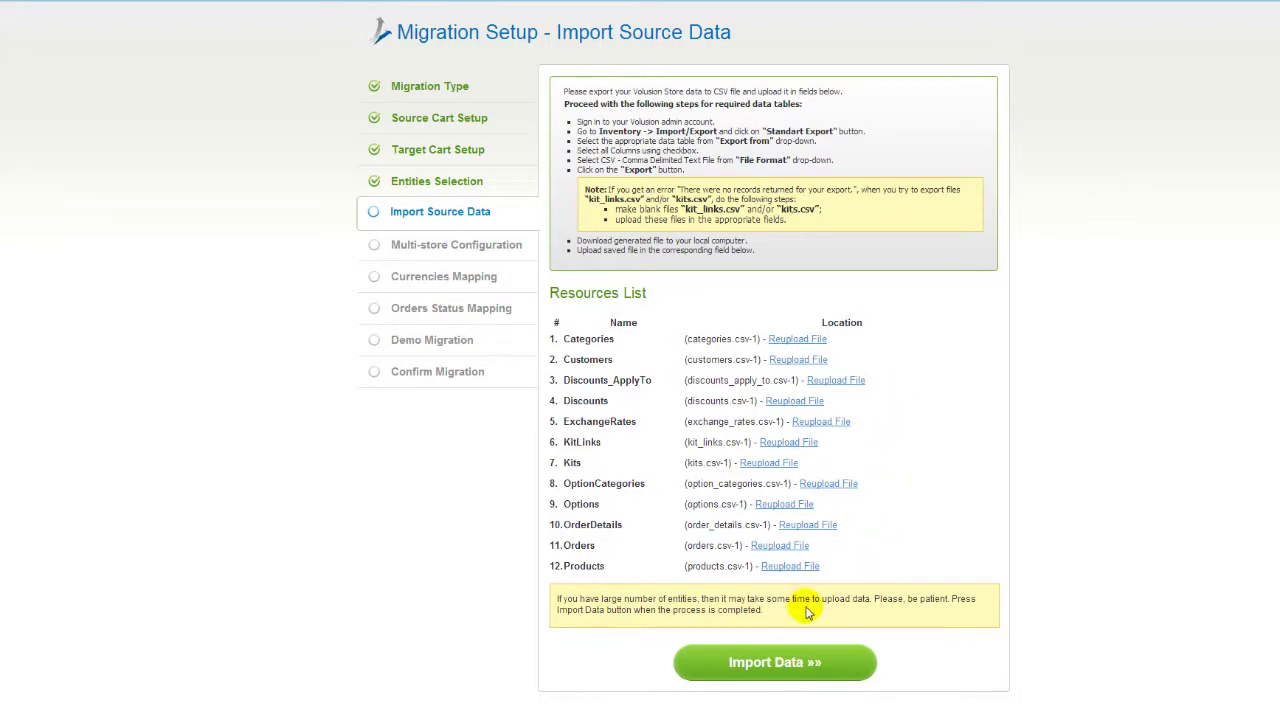
pyautogui.click(793, 662)
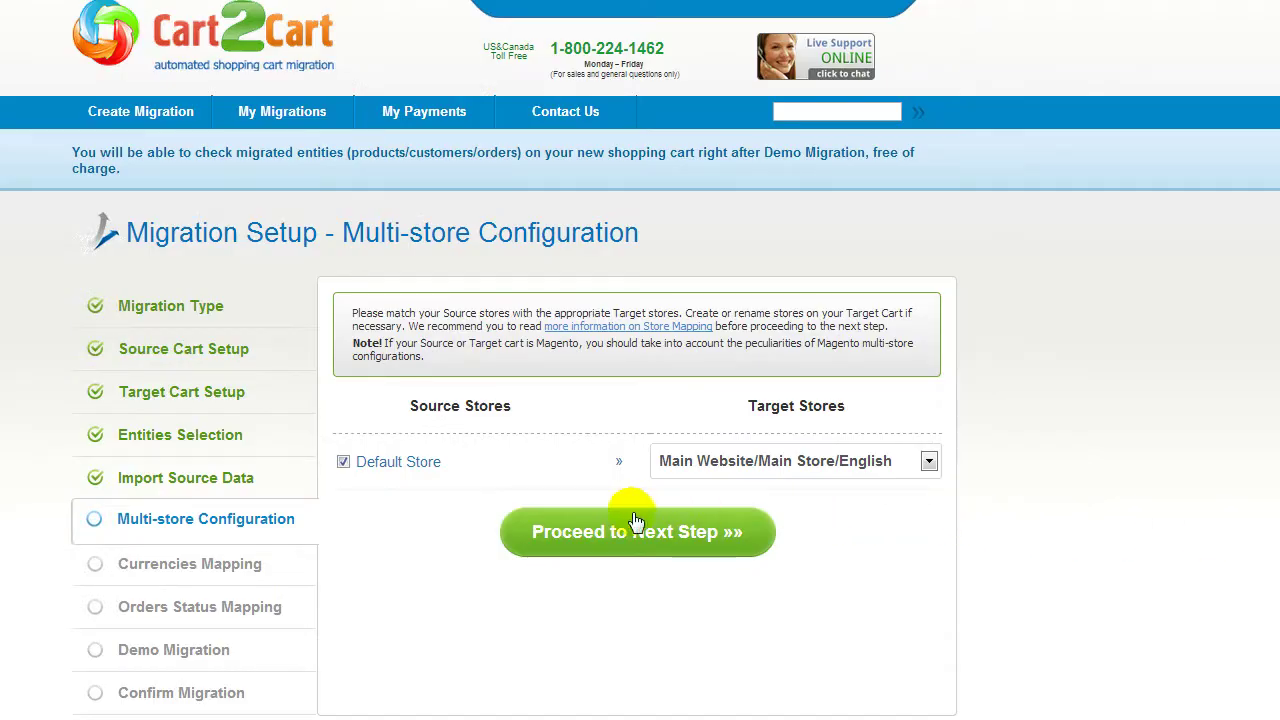
# Step: Map the Default Store to the English target store in Multi-store Configuration
pyautogui.click(929, 463)
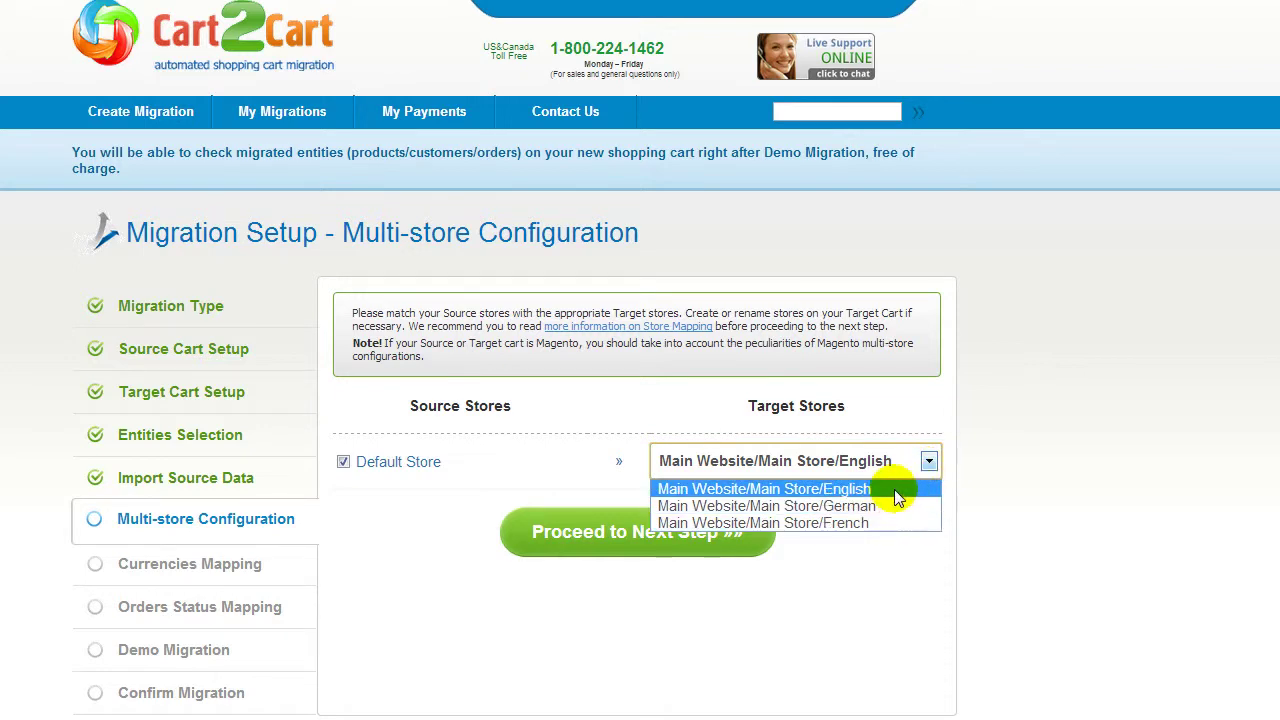
pyautogui.click(894, 489)
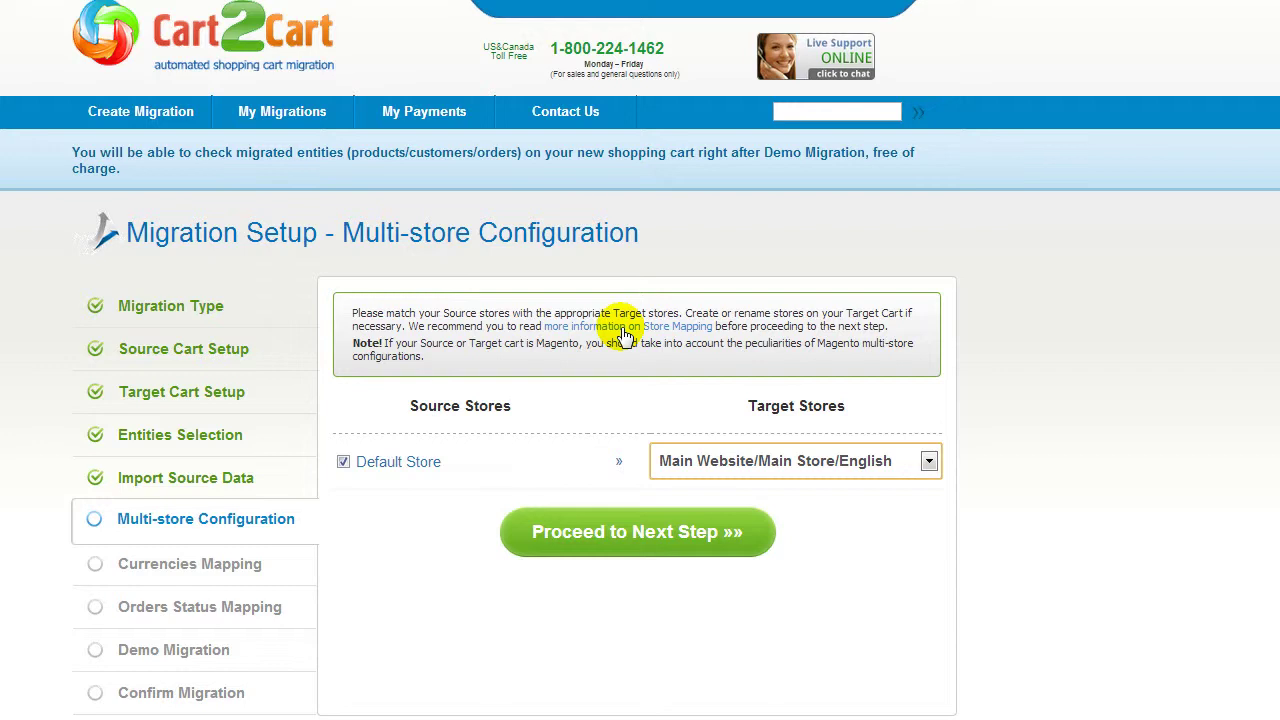
pyautogui.click(686, 461)
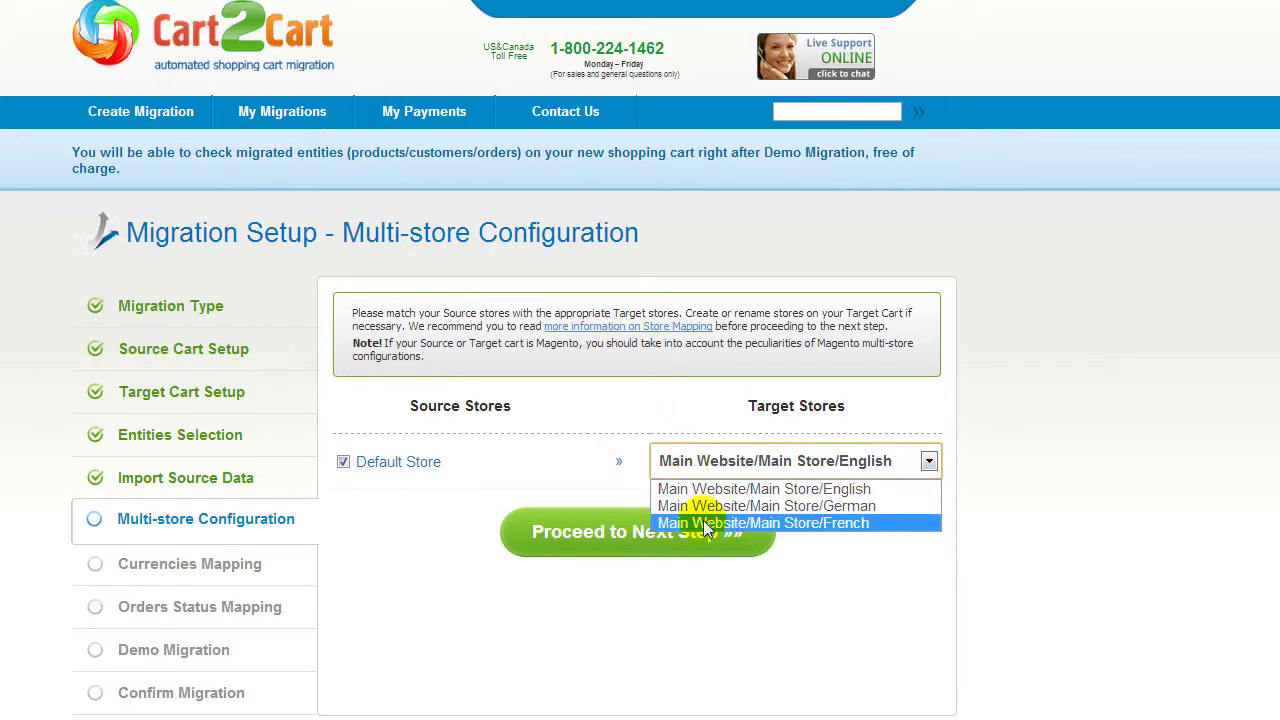
pyautogui.click(703, 490)
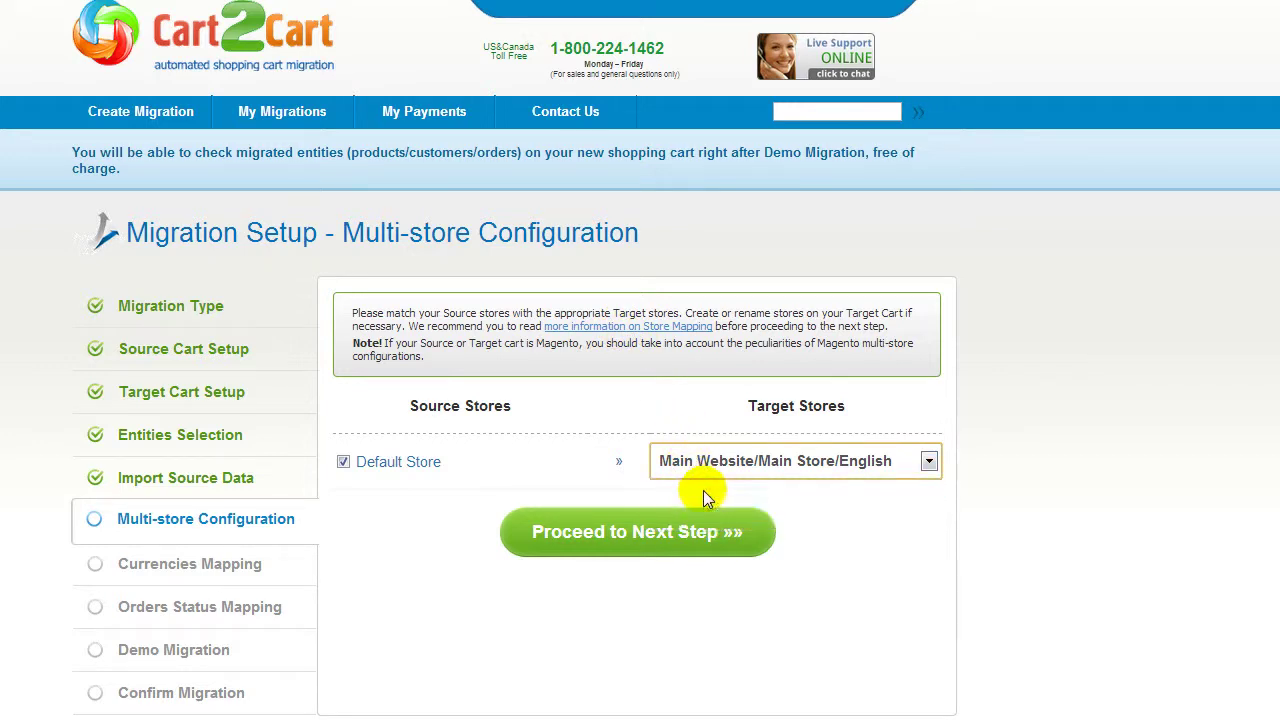
pyautogui.click(652, 531)
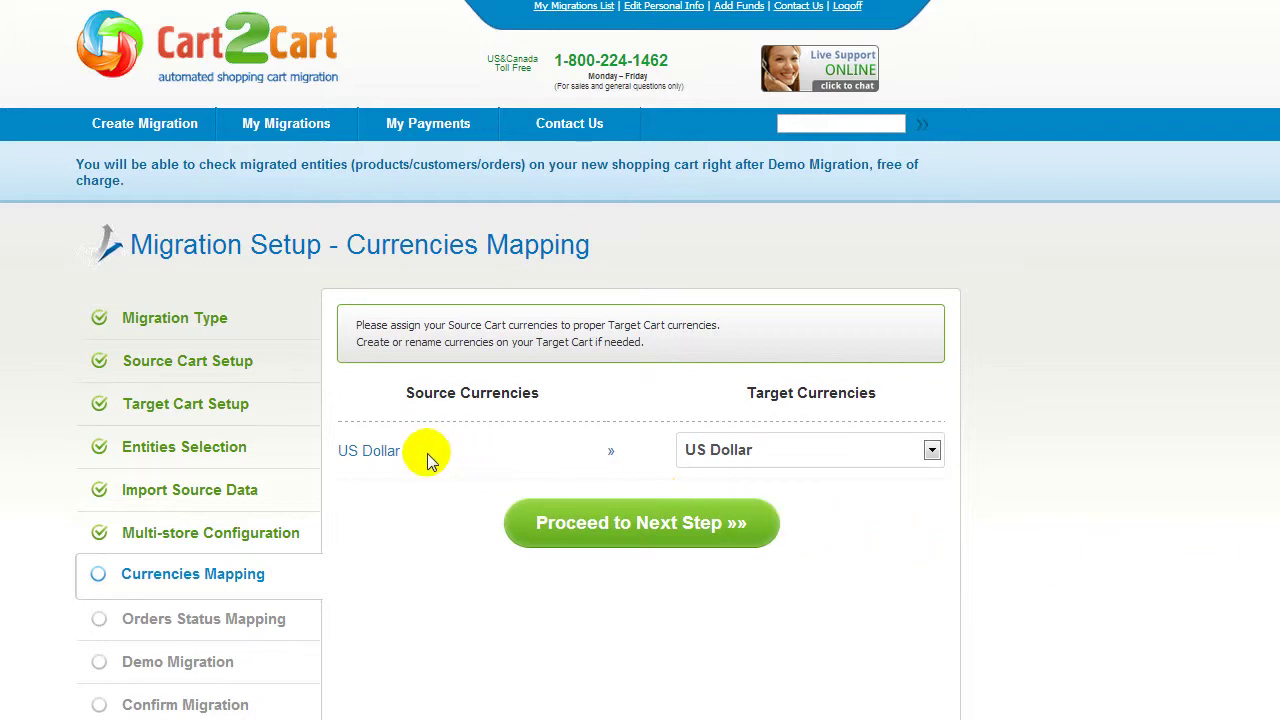
# Step: Map the source US Dollar currency to the target US Dollar
pyautogui.click(787, 455)
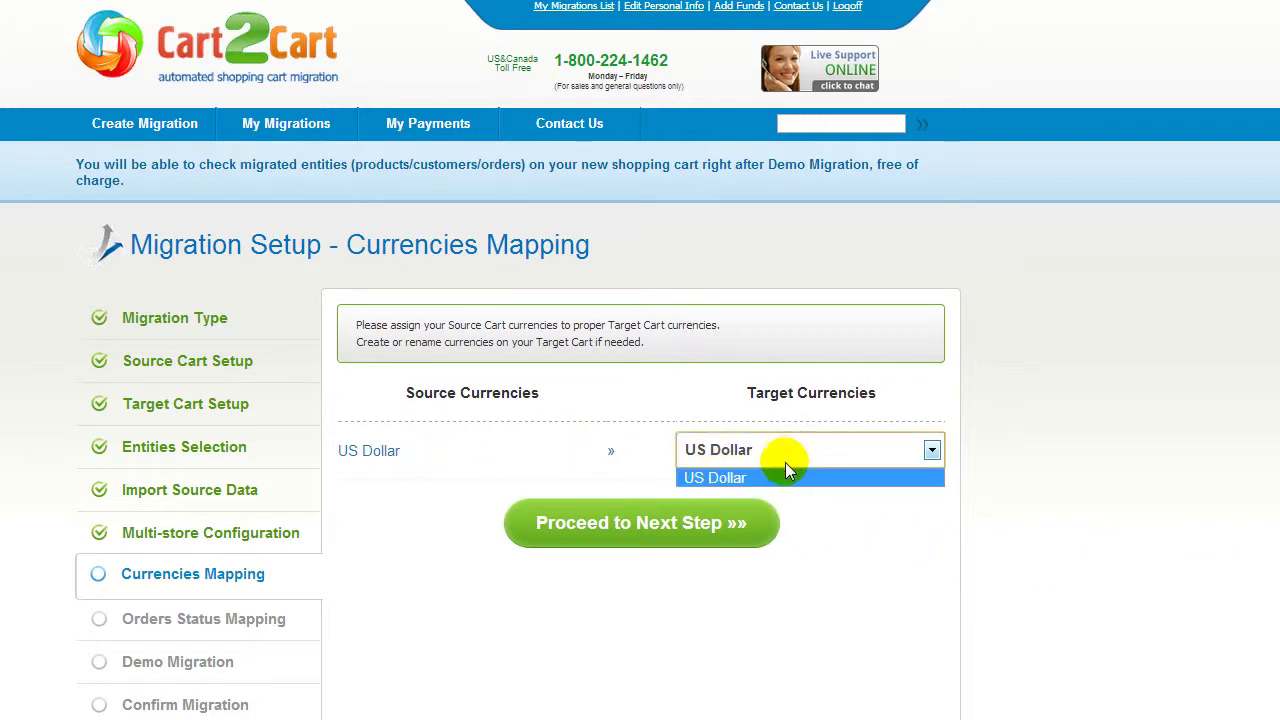
pyautogui.click(782, 474)
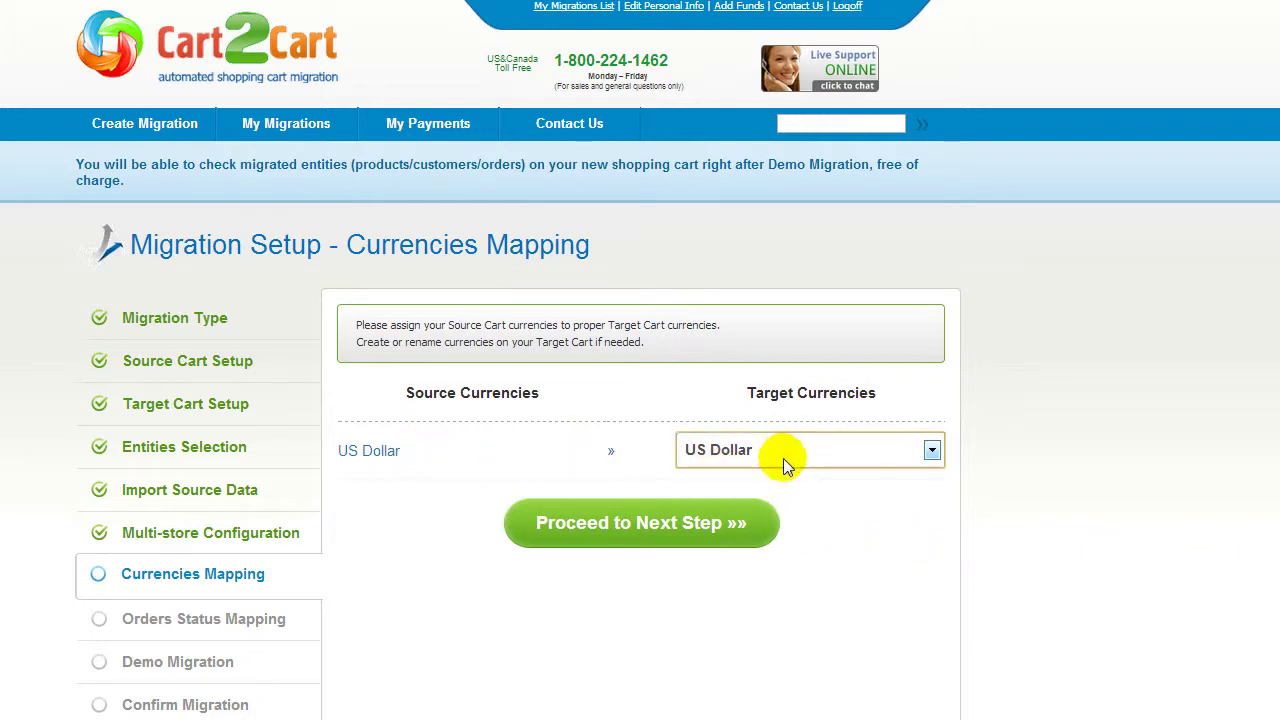
pyautogui.click(667, 524)
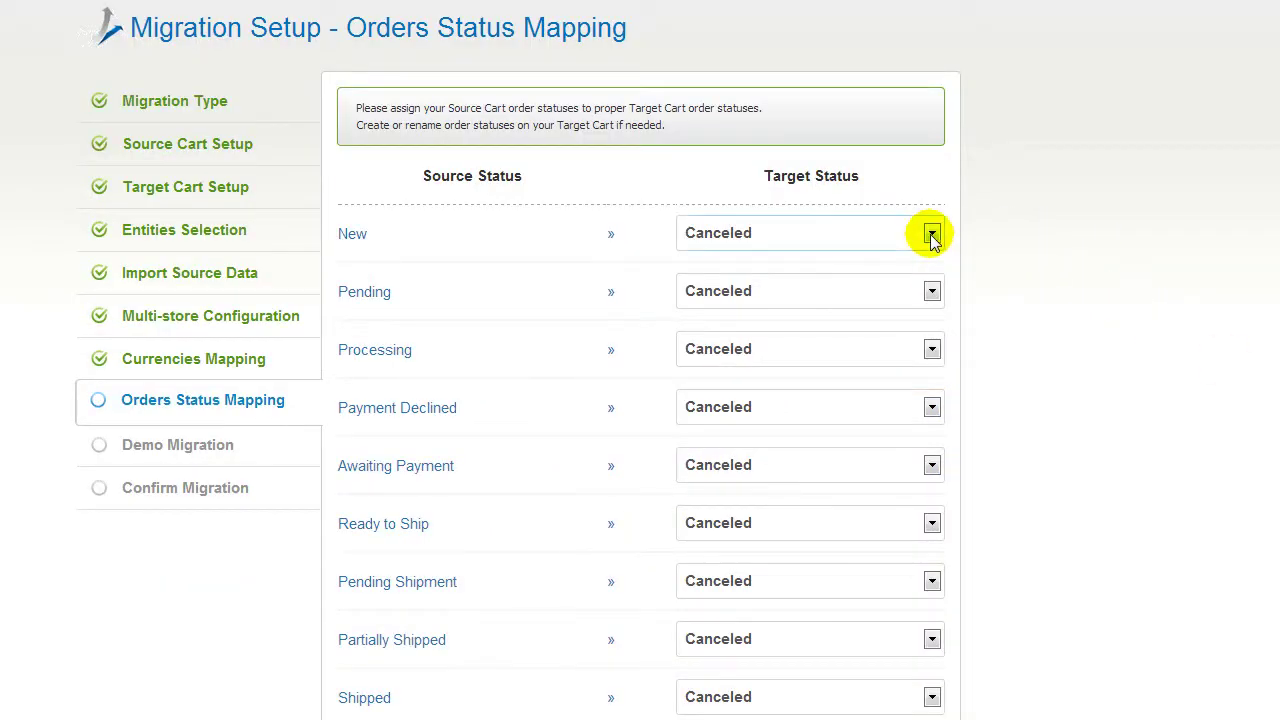
# Step: Map order statuses New to Payment Review, Pending to Closed, Processing to Pending
pyautogui.click(930, 233)
pyautogui.click(903, 345)
pyautogui.click(896, 292)
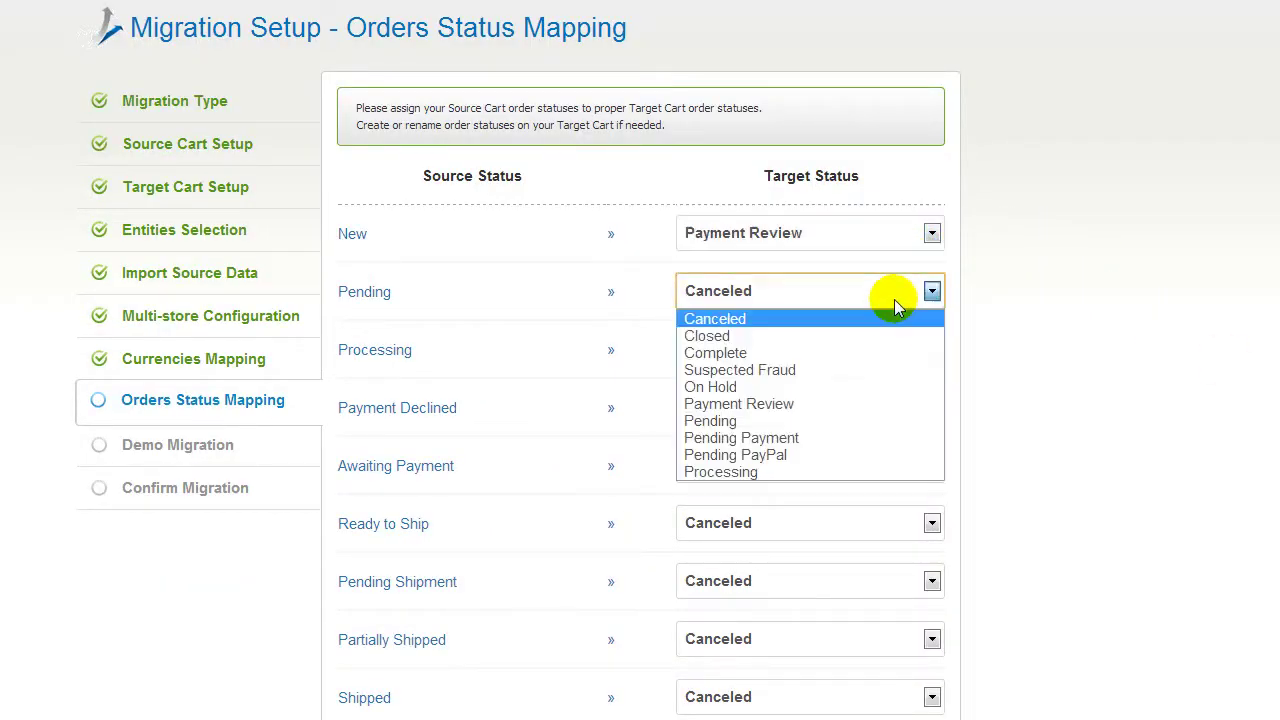
pyautogui.click(880, 336)
pyautogui.click(866, 350)
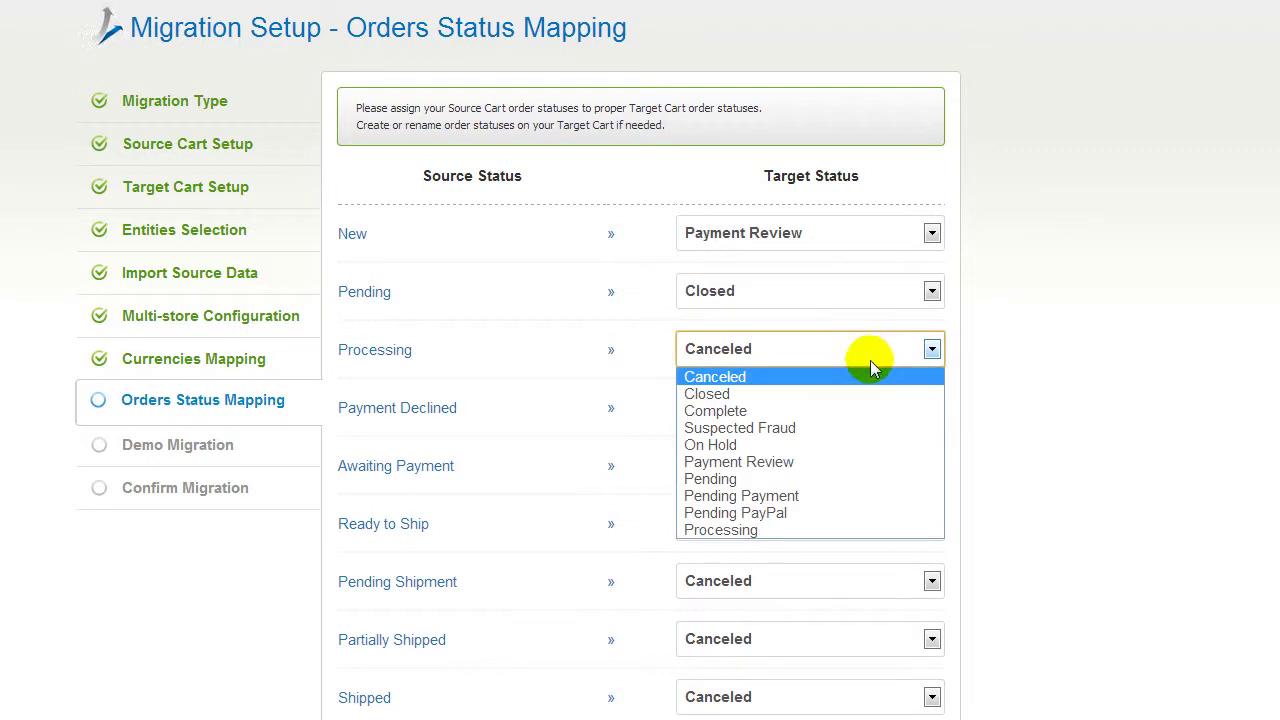
pyautogui.click(860, 480)
pyautogui.scroll(-5, 640, 400)
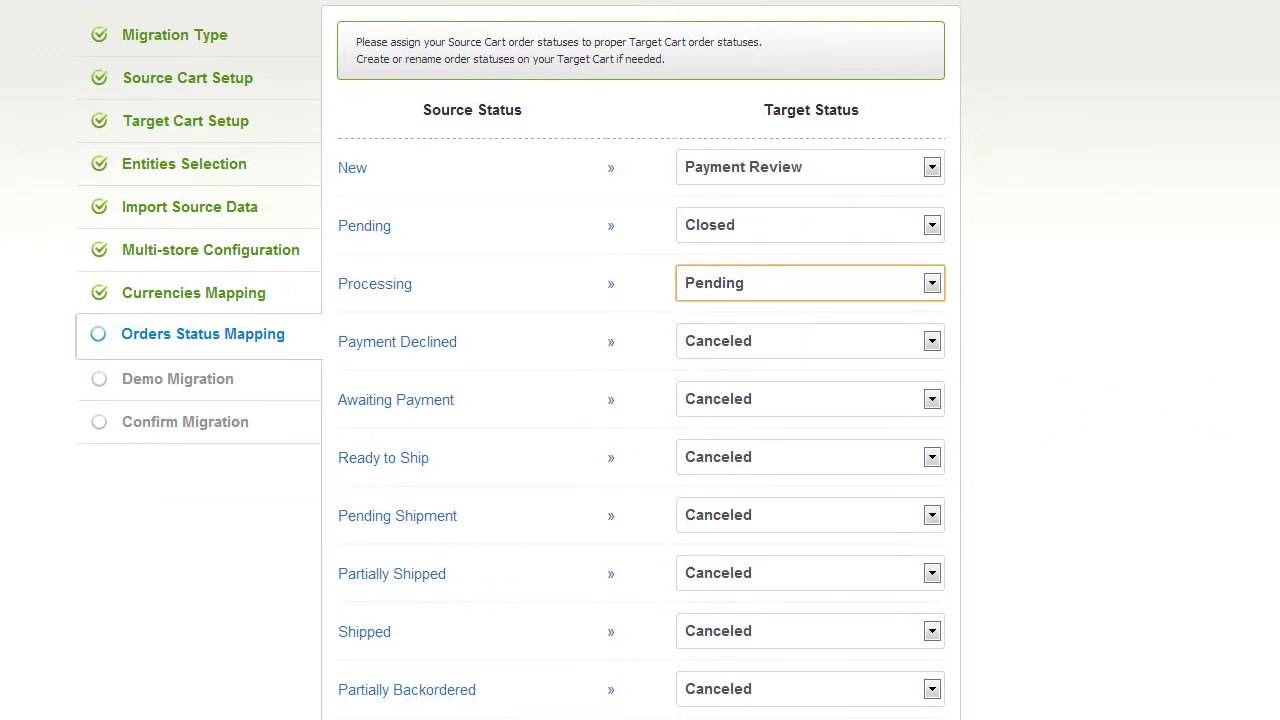
pyautogui.scroll(-4, 640, 400)
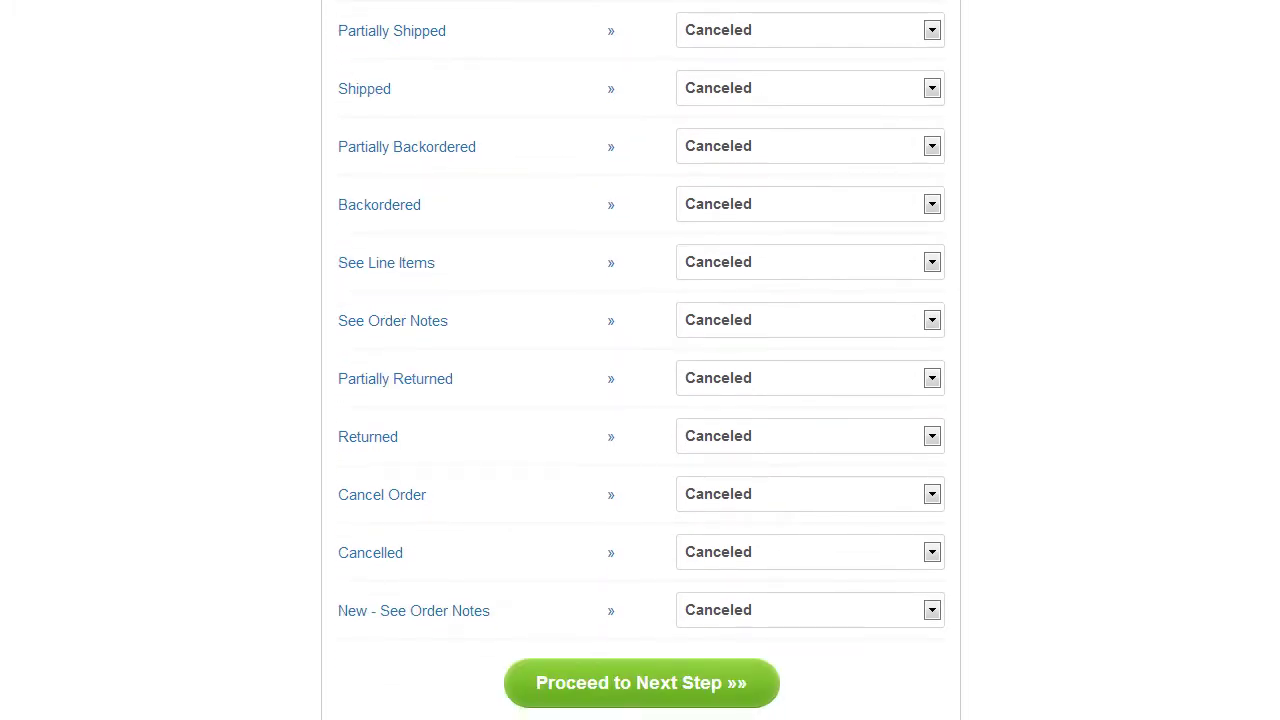
pyautogui.click(674, 678)
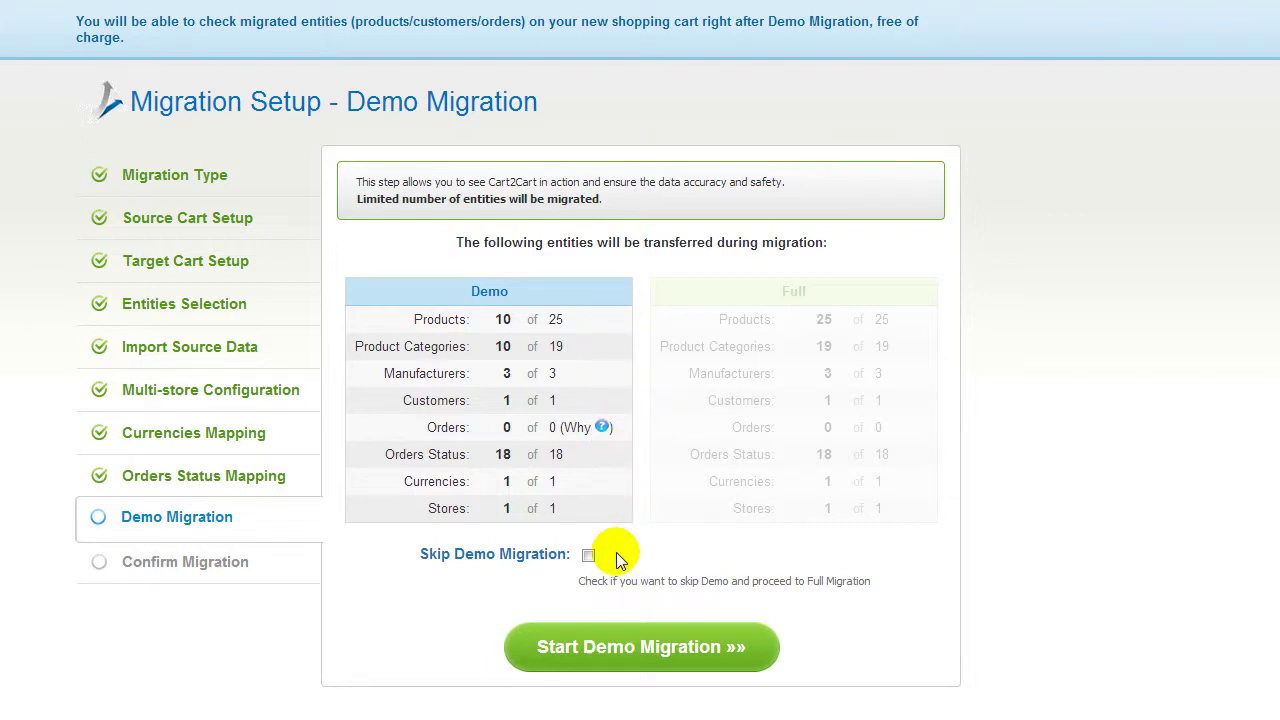
# Step: Run the demo migration, leaving Skip Demo Migration unticked after briefly ticking it
pyautogui.click(589, 555)
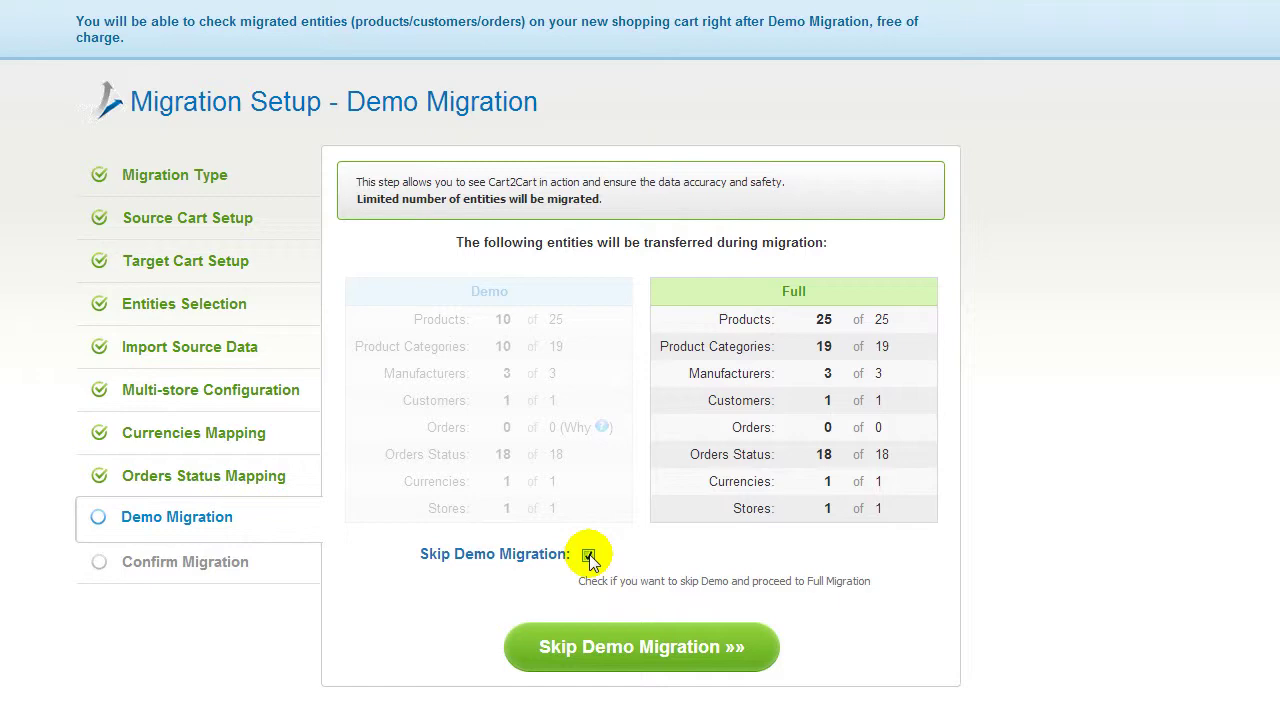
pyautogui.click(589, 554)
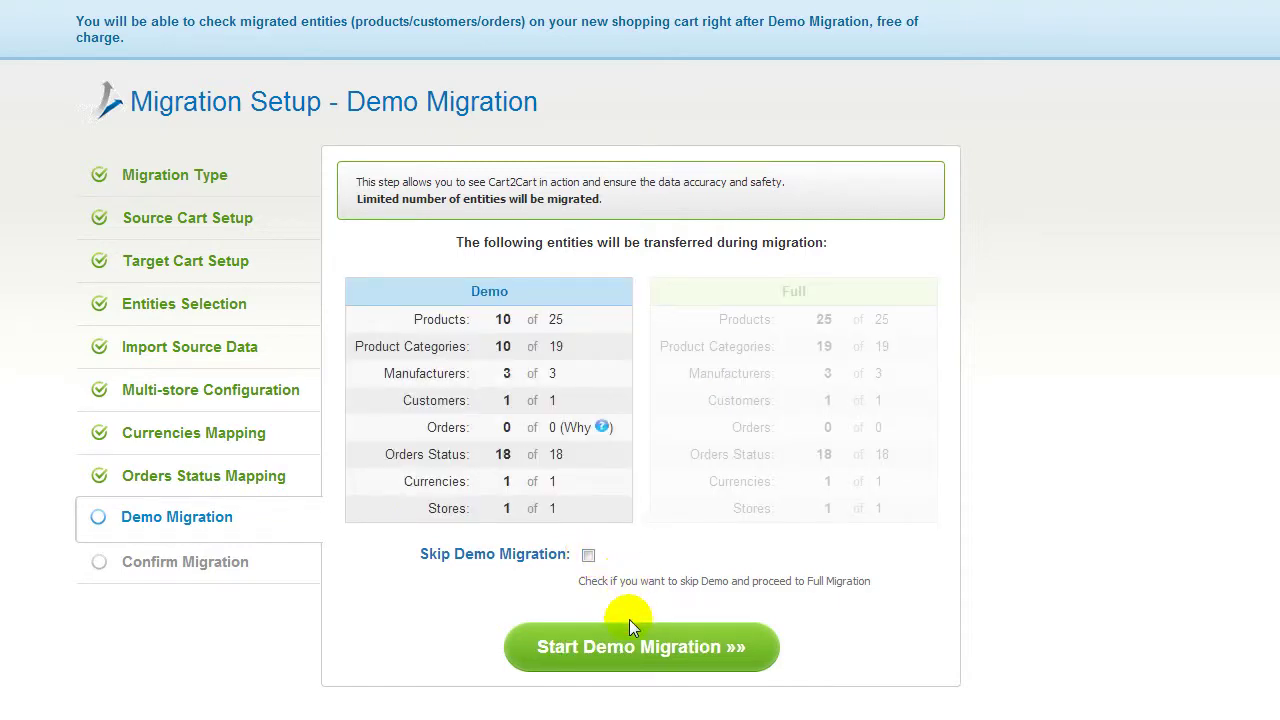
pyautogui.click(630, 648)
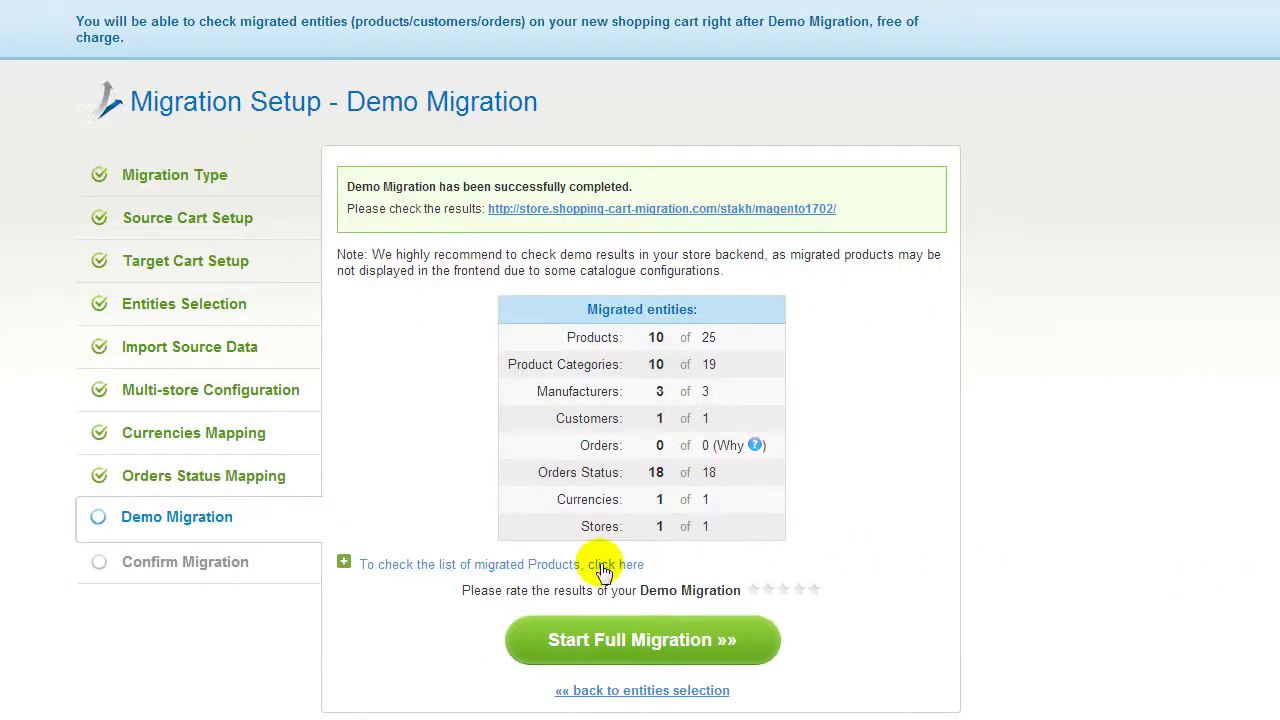
# Step: Expand and scroll through the table of migrated demo products
pyautogui.click(563, 560)
pyautogui.scroll(-1, 622, 565)
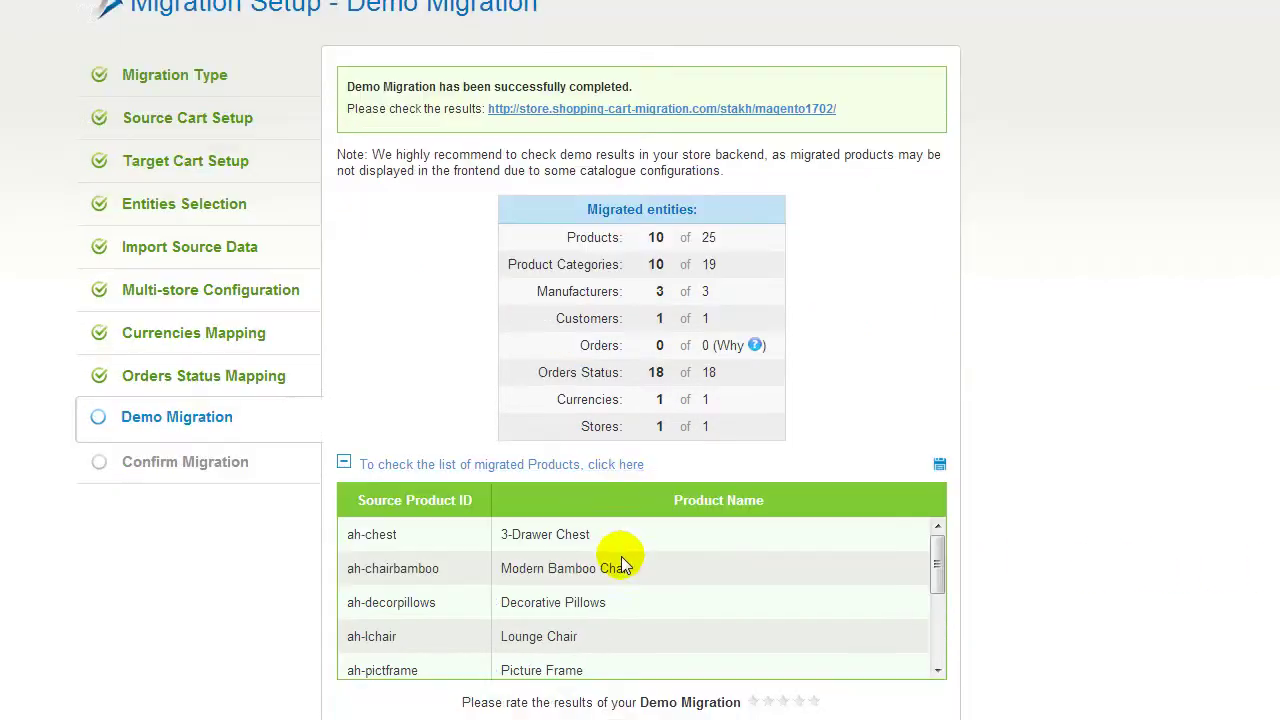
pyautogui.moveTo(934, 560); pyautogui.dragTo(940, 646)
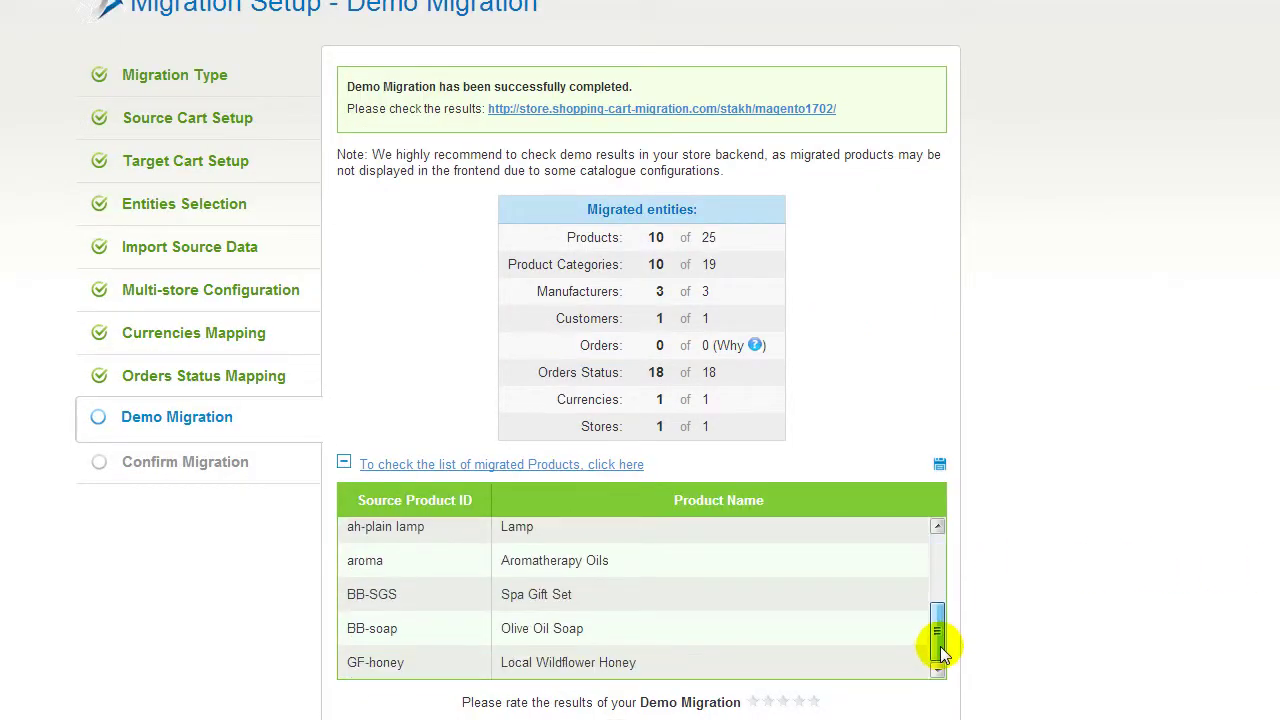
# Step: Check the Bath and Body category in the Magento store, then rate the demo five stars
pyautogui.click(750, 109)
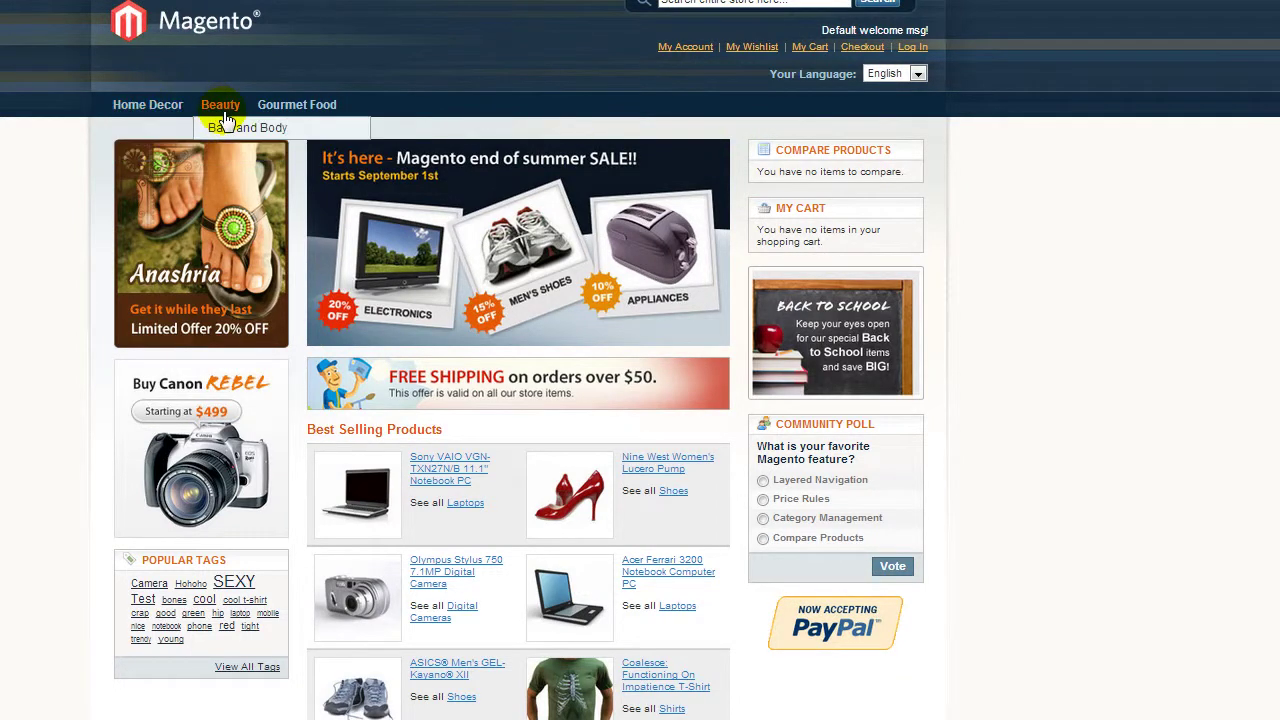
pyautogui.click(228, 127)
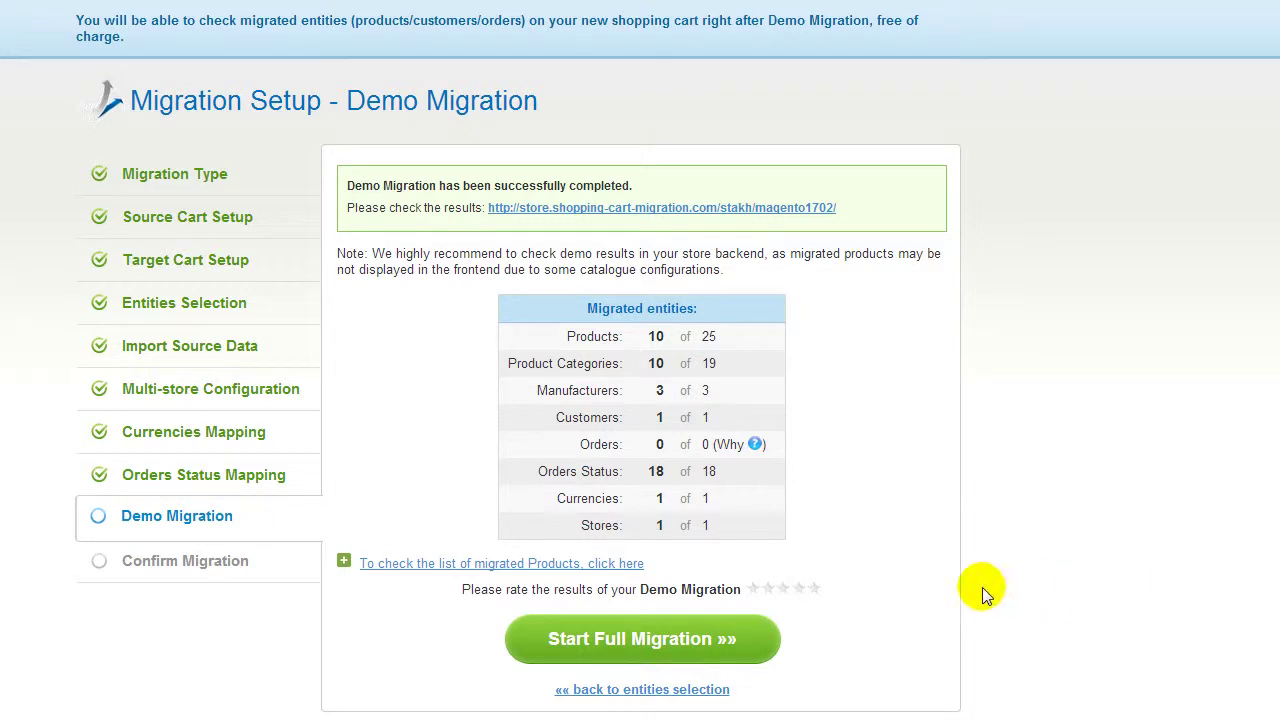
pyautogui.click(815, 591)
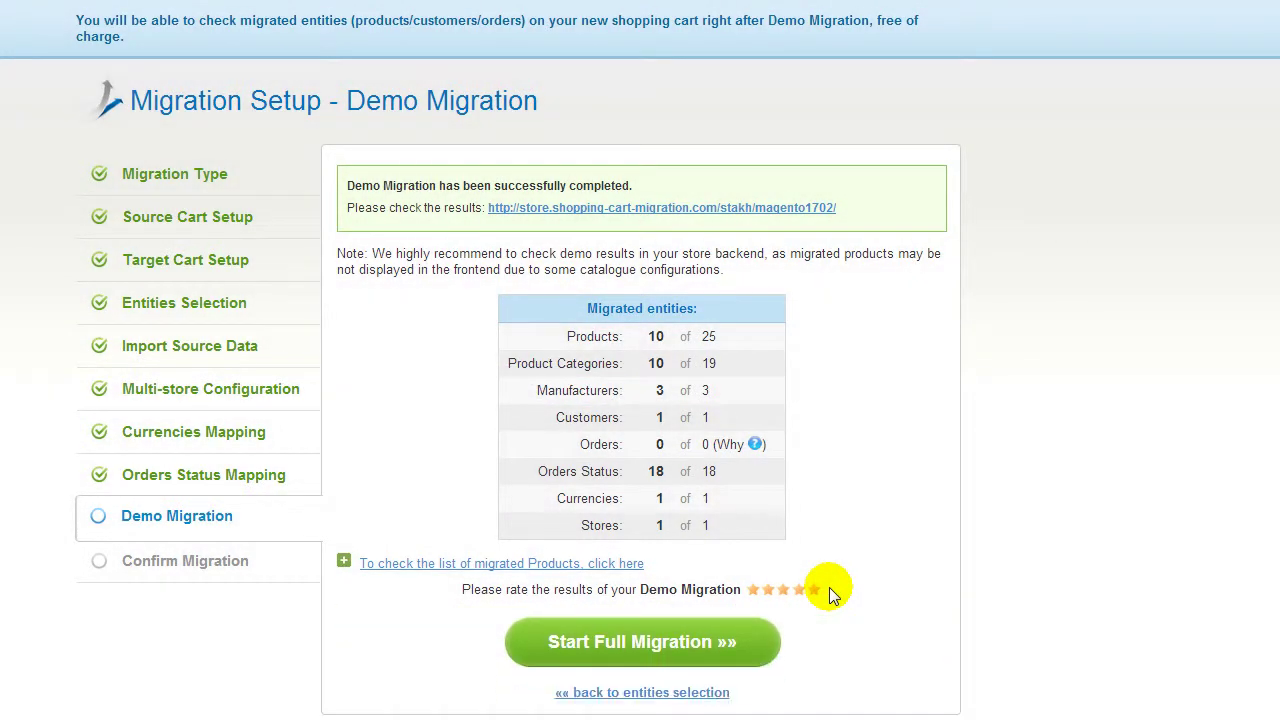
pyautogui.click(702, 645)
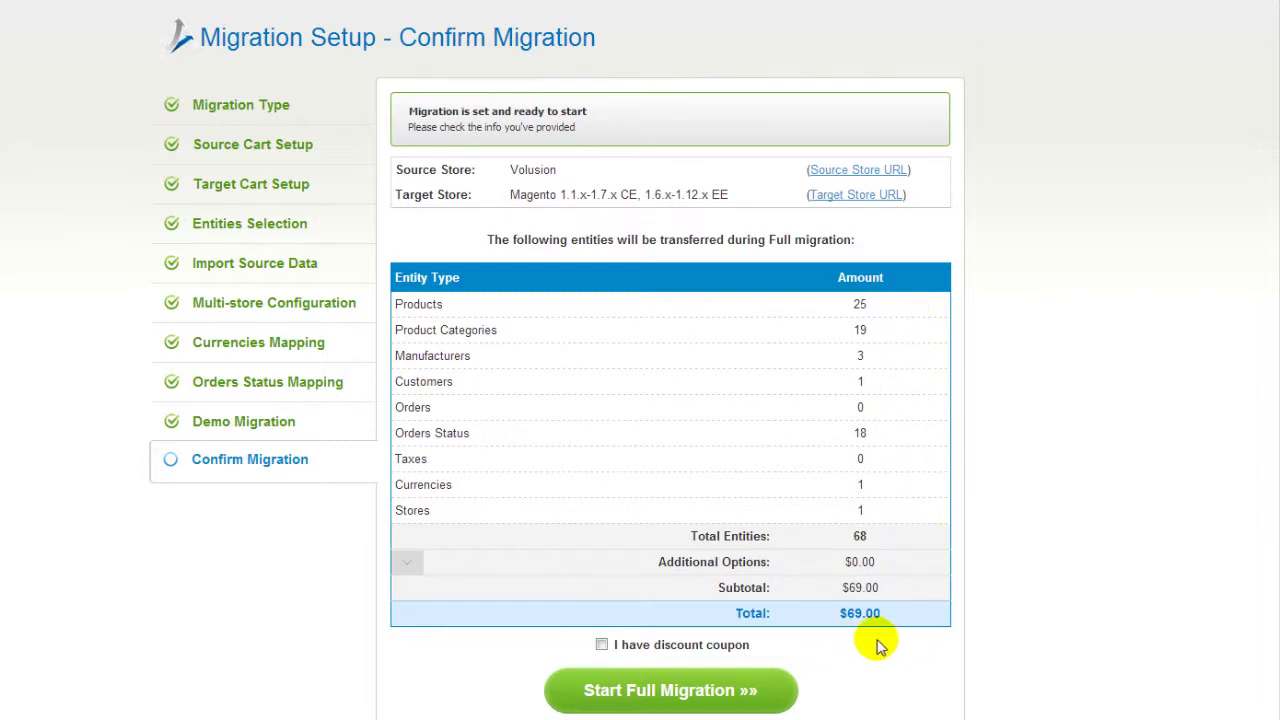
# Step: Start the full migration without entering a discount coupon
pyautogui.click(602, 645)
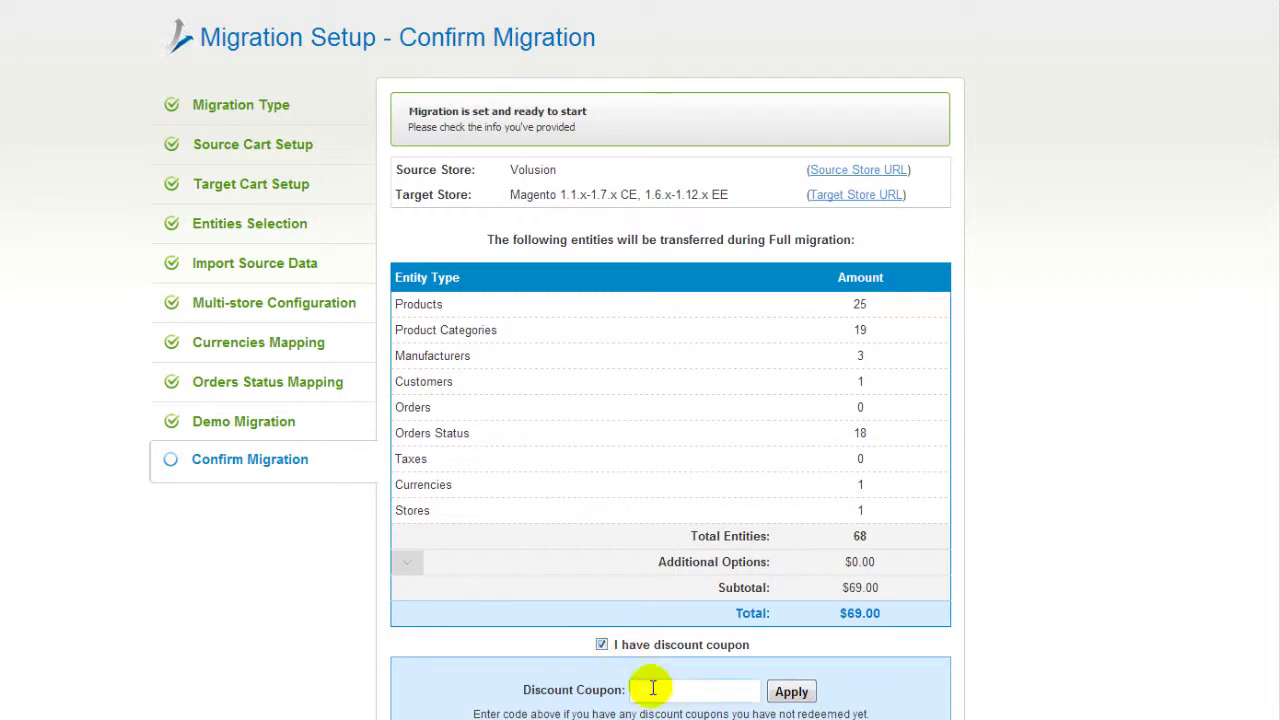
pyautogui.click(602, 645)
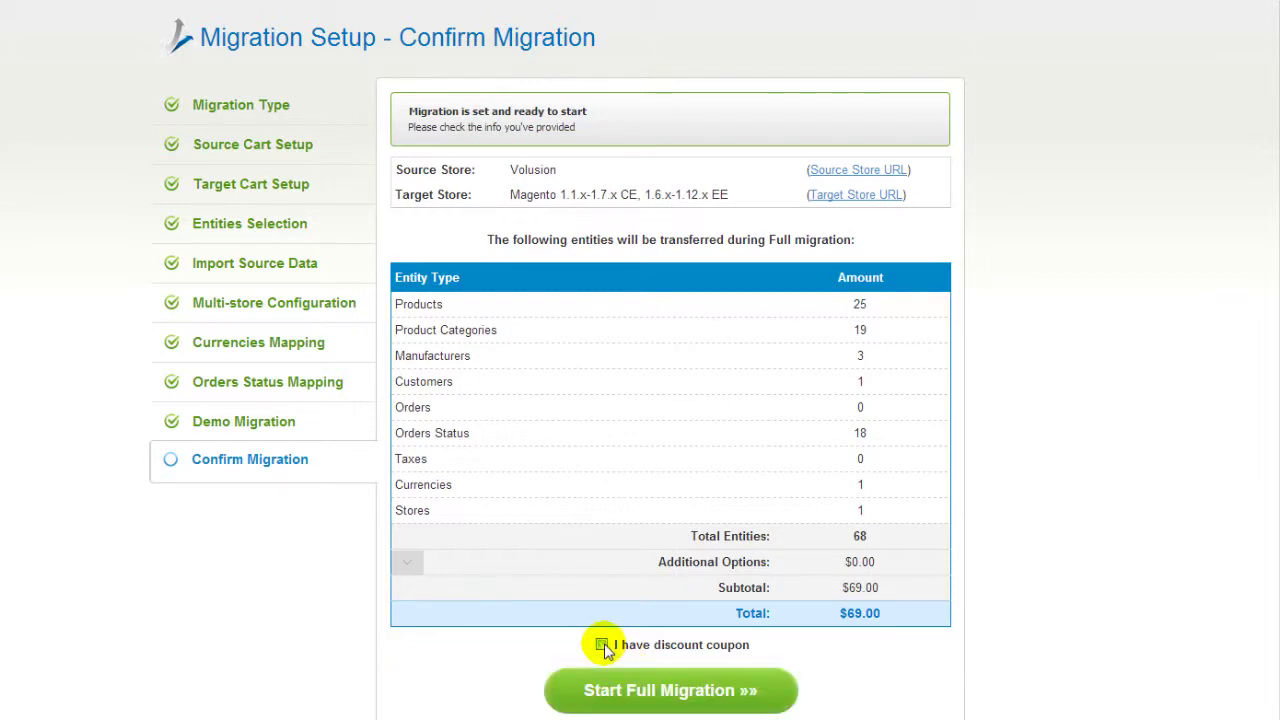
pyautogui.click(658, 690)
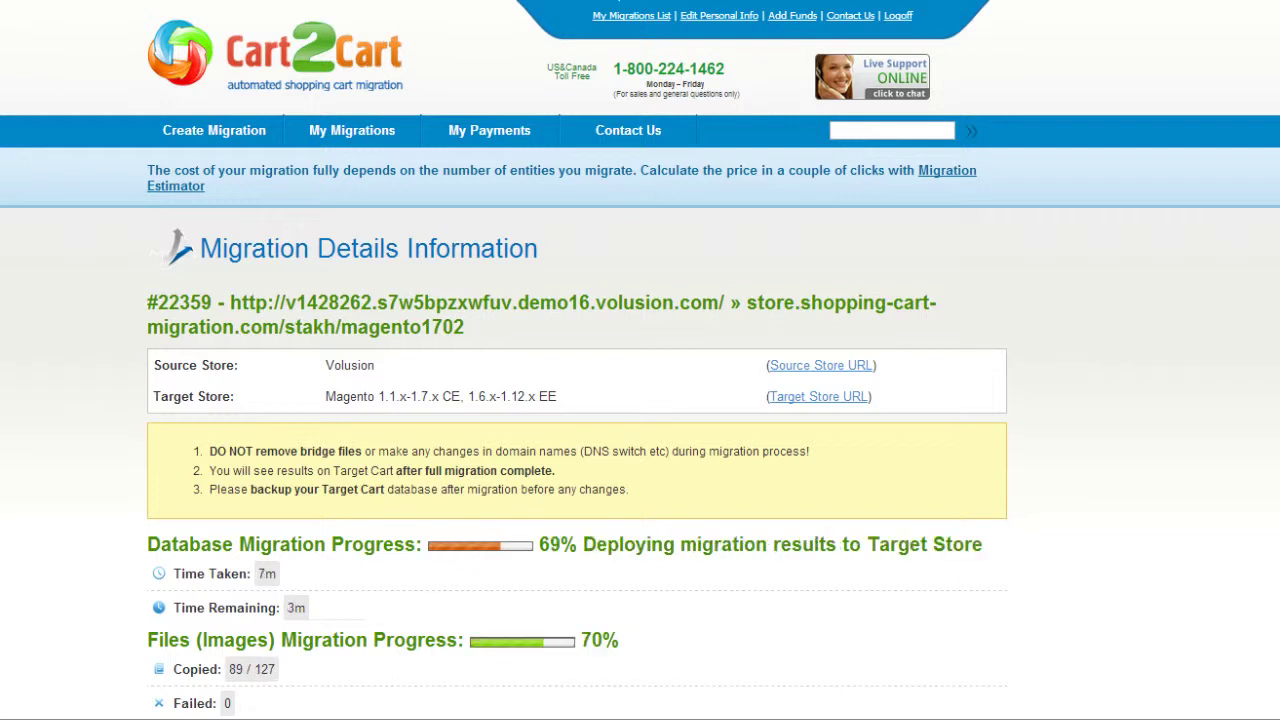
# Step: Open the target Magento storefront and browse to Apparel > Women
pyautogui.click(819, 397)
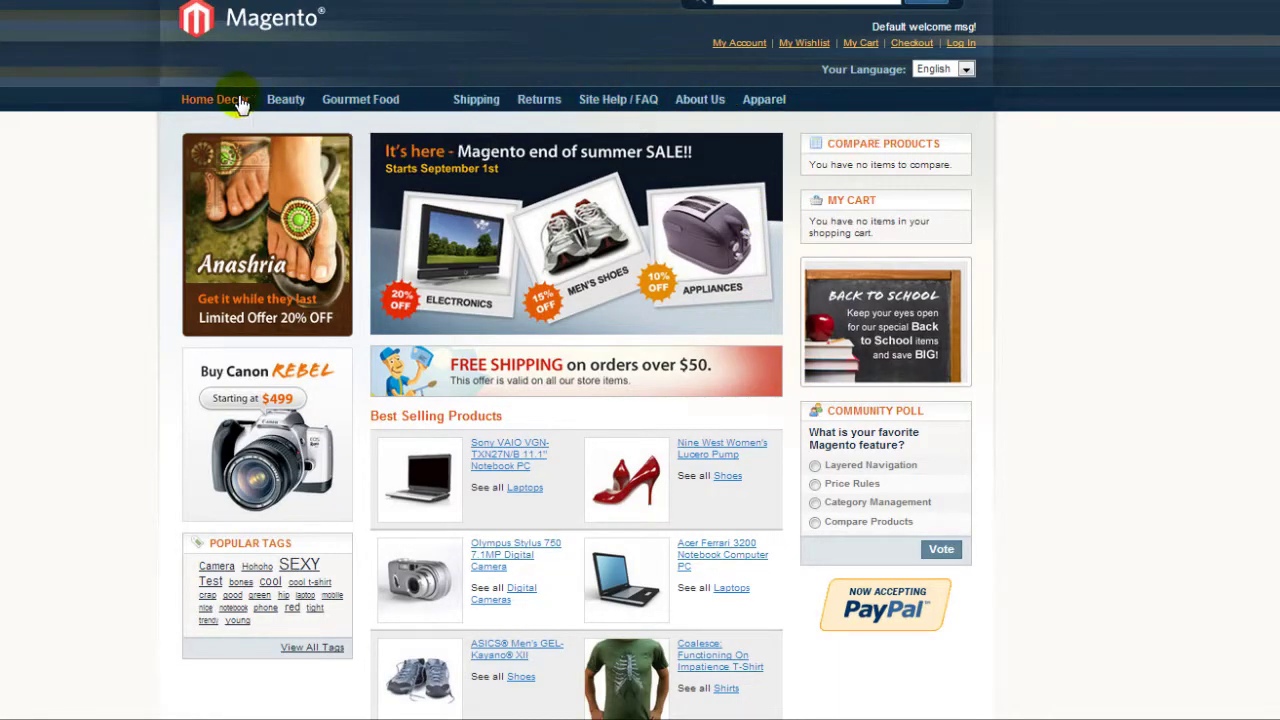
pyautogui.moveTo(762, 103)
pyautogui.click(770, 125)
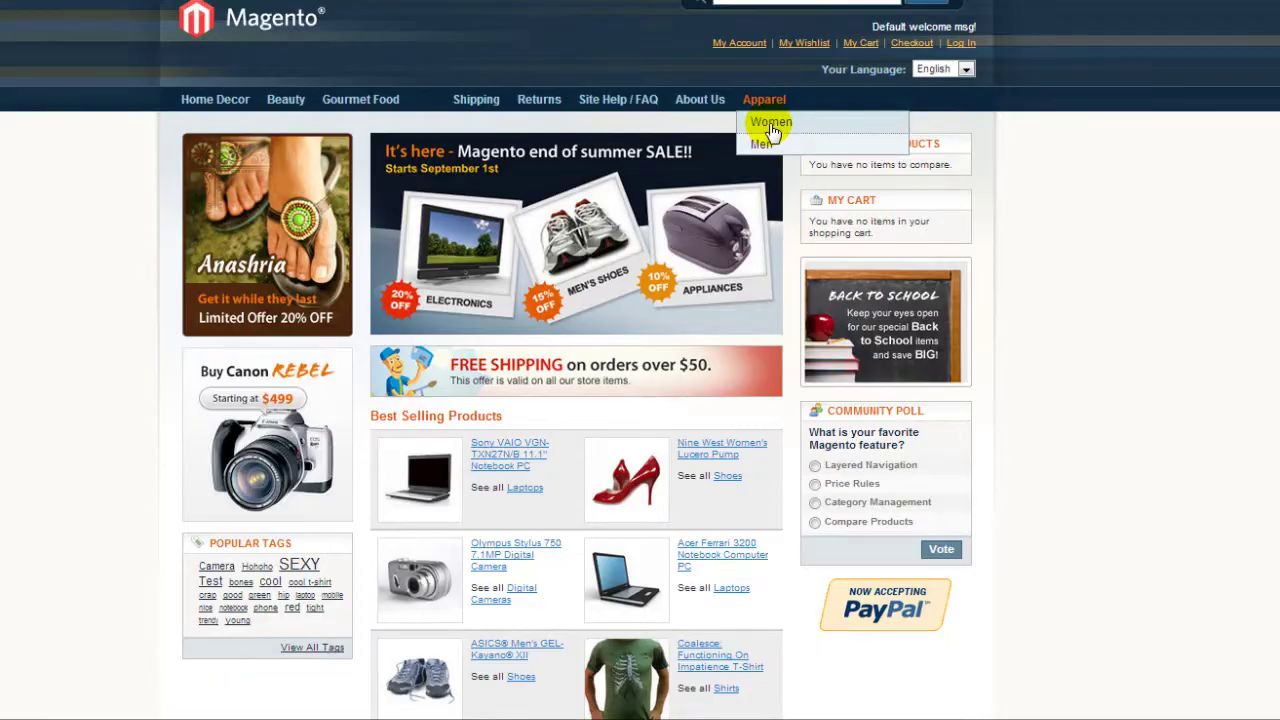